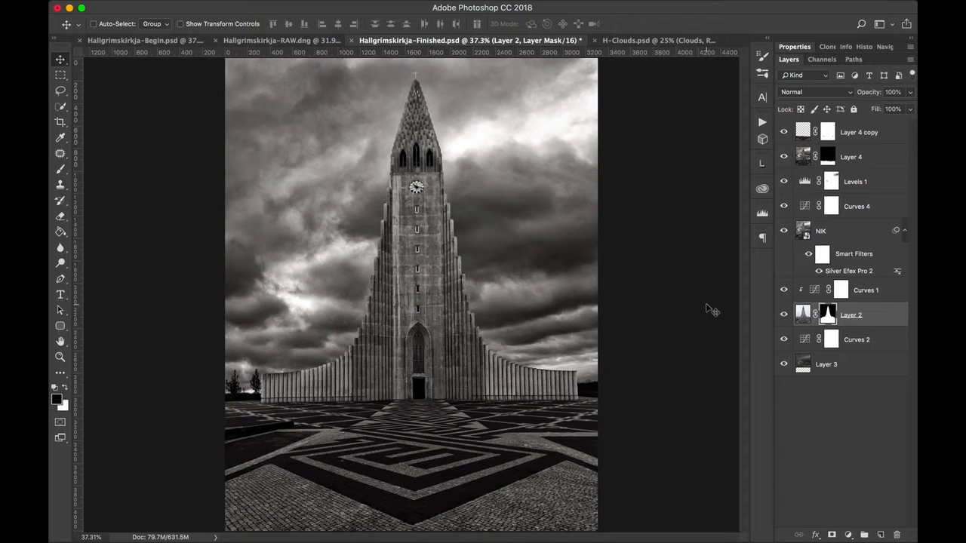
- Hide every layer above Layer 3 in the finished document, and show Curves 2, Layer 2 and Curves 1 again
left_click(837, 425)
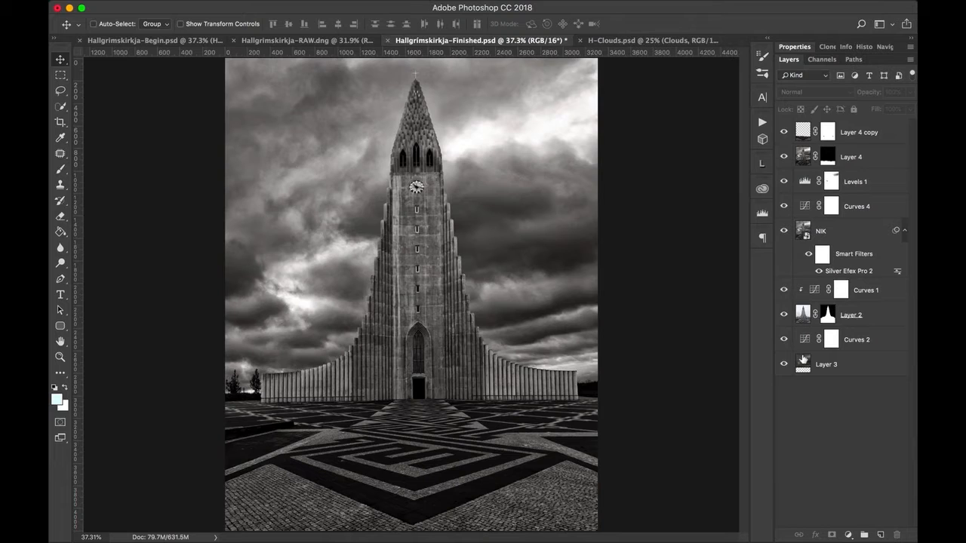
left_click_drag(783, 133, 782, 352)
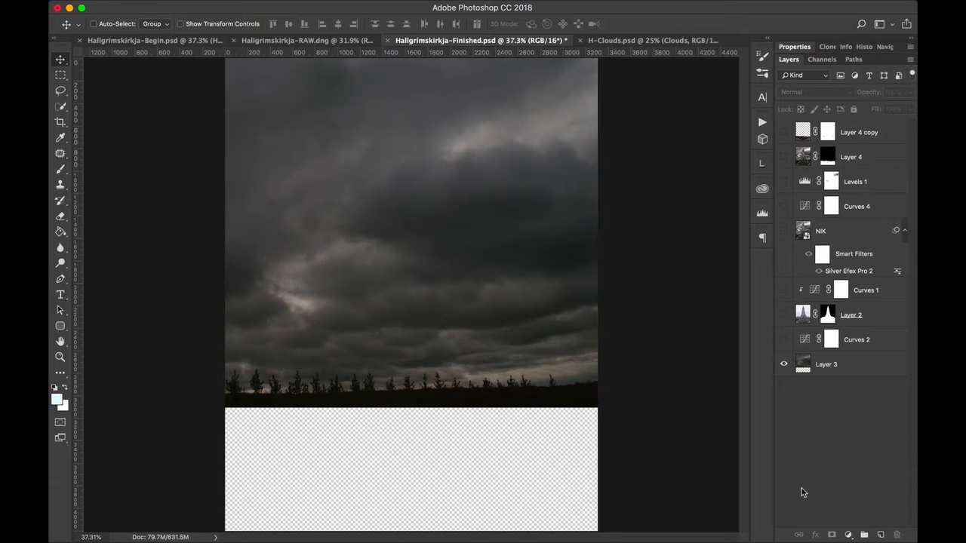
left_click(781, 342)
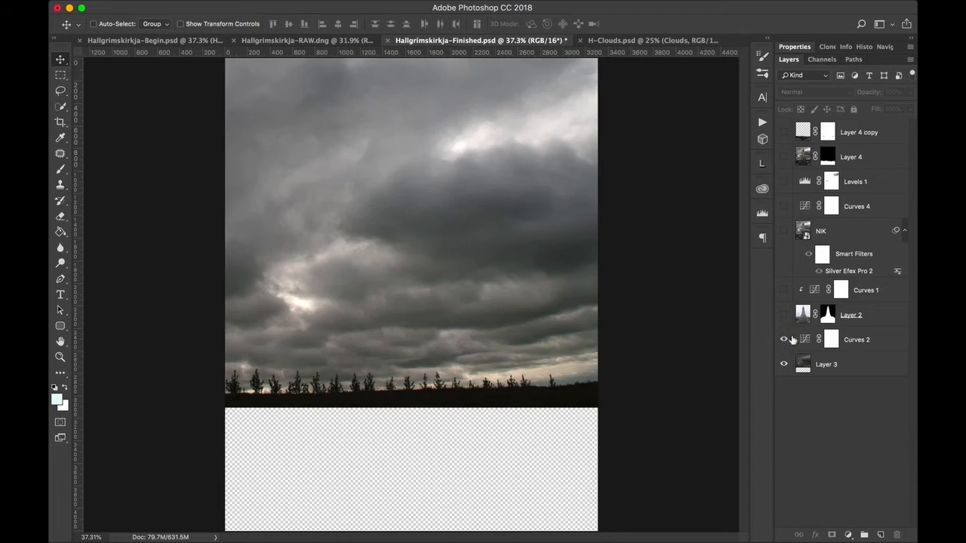
left_click_drag(786, 291, 786, 314)
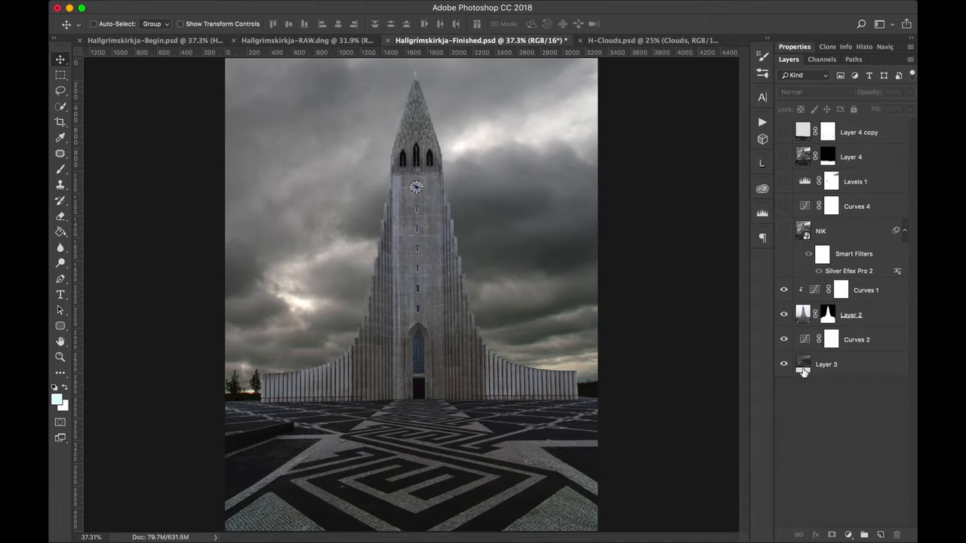
- Compare the image with Layer 2's mask disabled and enabled, and view that mask on its own before returning to the image
left_click(827, 320, "shift")
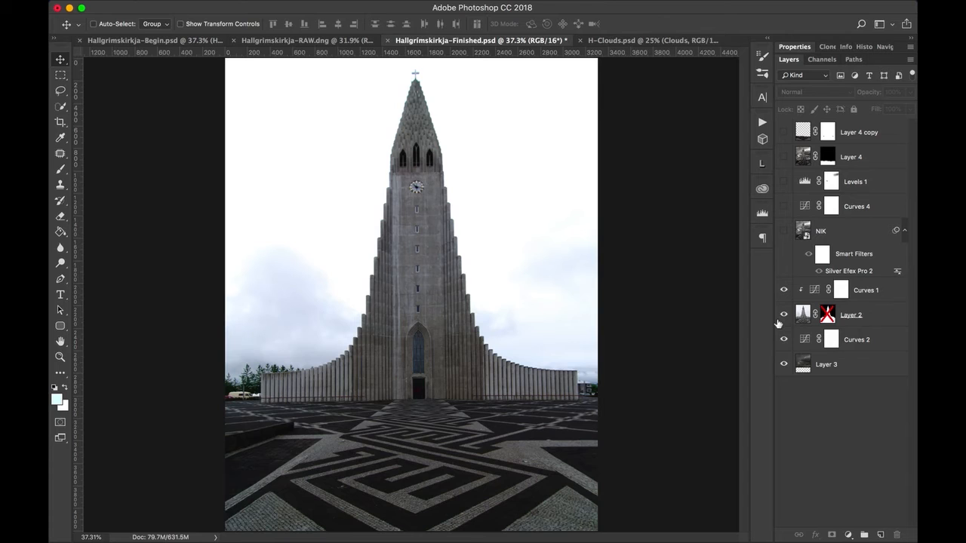
left_click(828, 315, "shift")
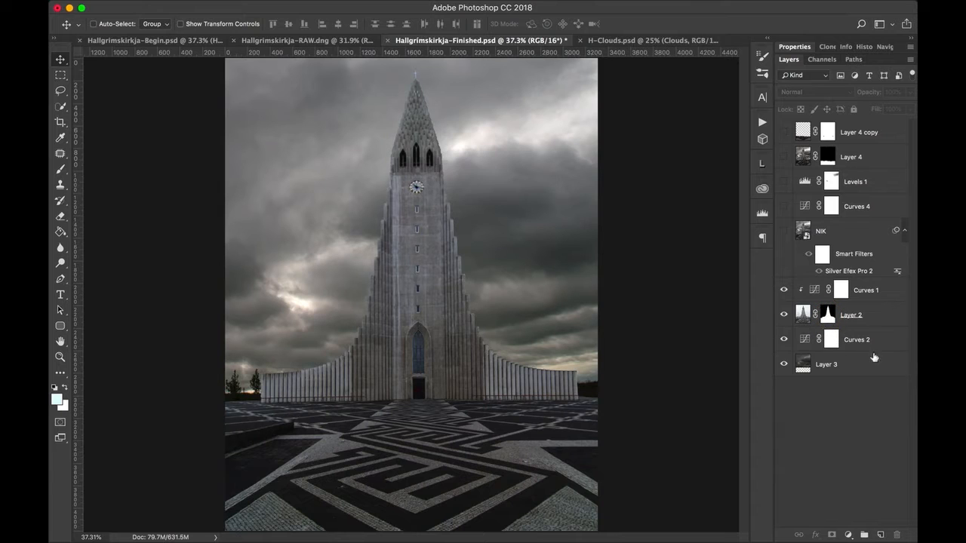
left_click(827, 316, "alt")
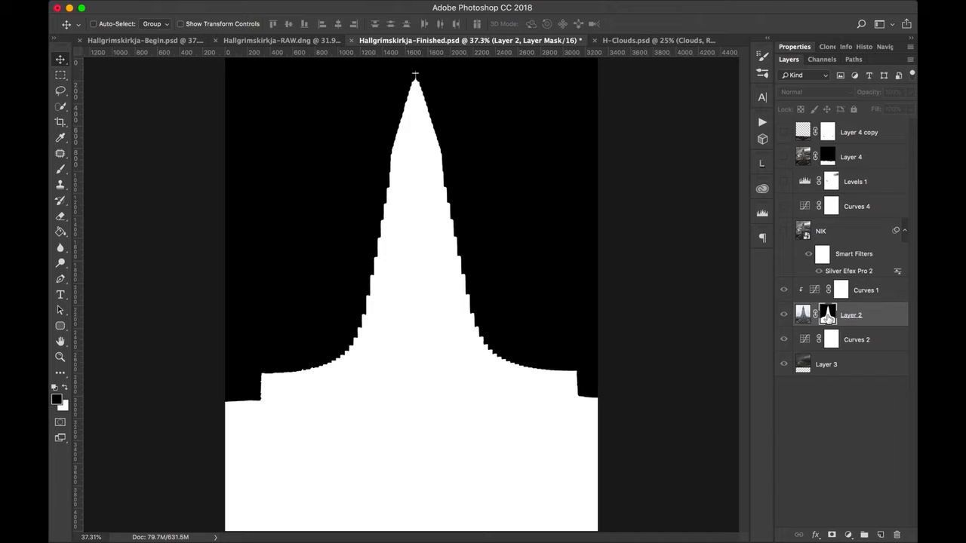
left_click(827, 317, "alt")
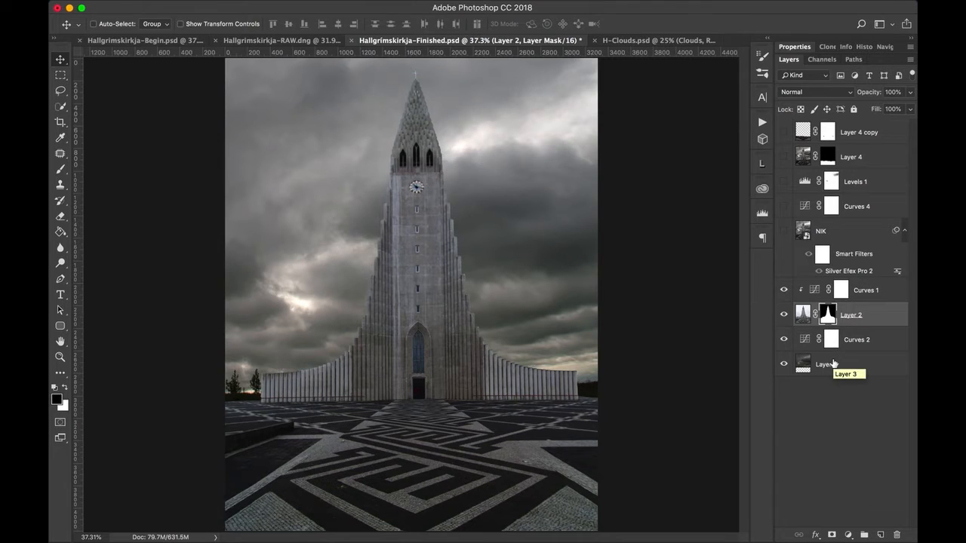
- Show the NIK layer and all the layers above it again
left_click(783, 231)
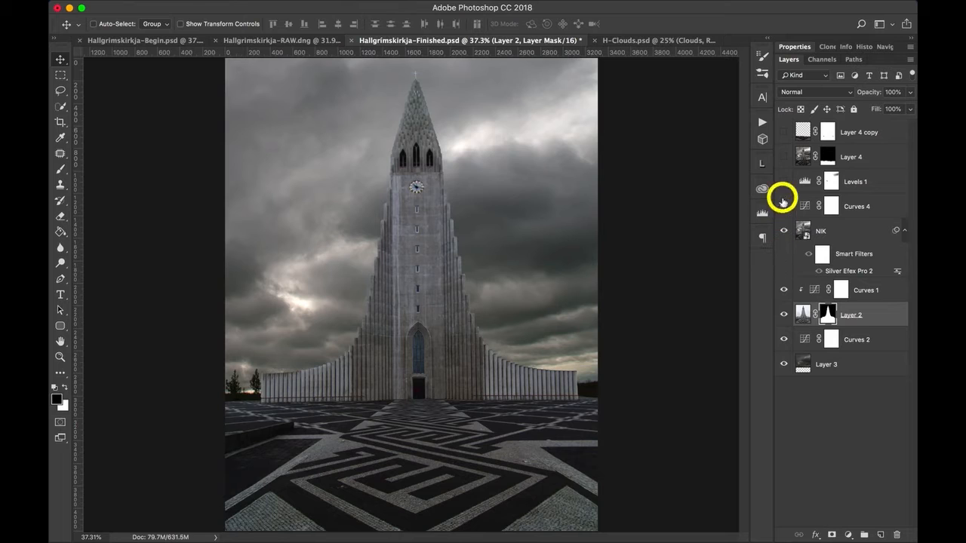
left_click_drag(782, 201, 782, 133)
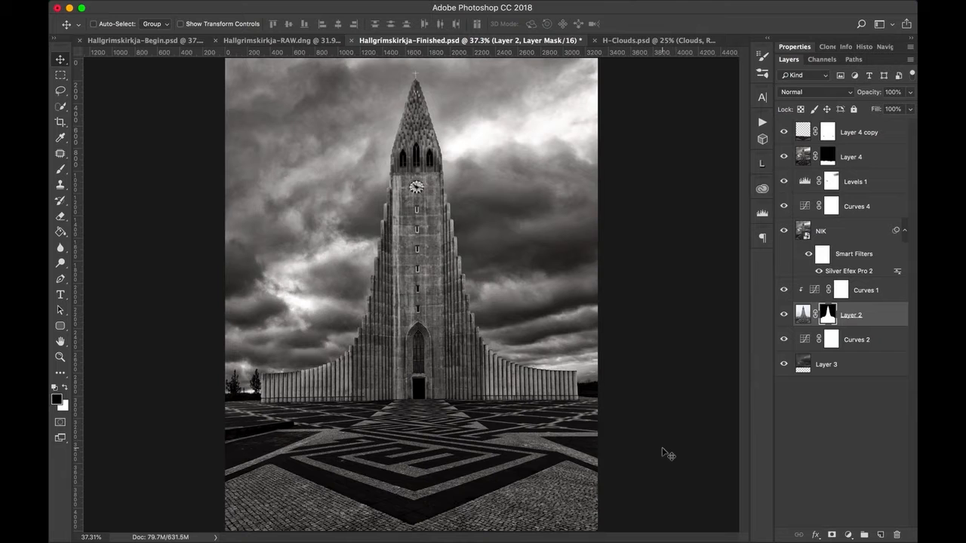
- Close Hallgrimskirkja-Finished.psd and Hallgrimskirkja-RAW.dng without saving their changes
left_click(352, 40)
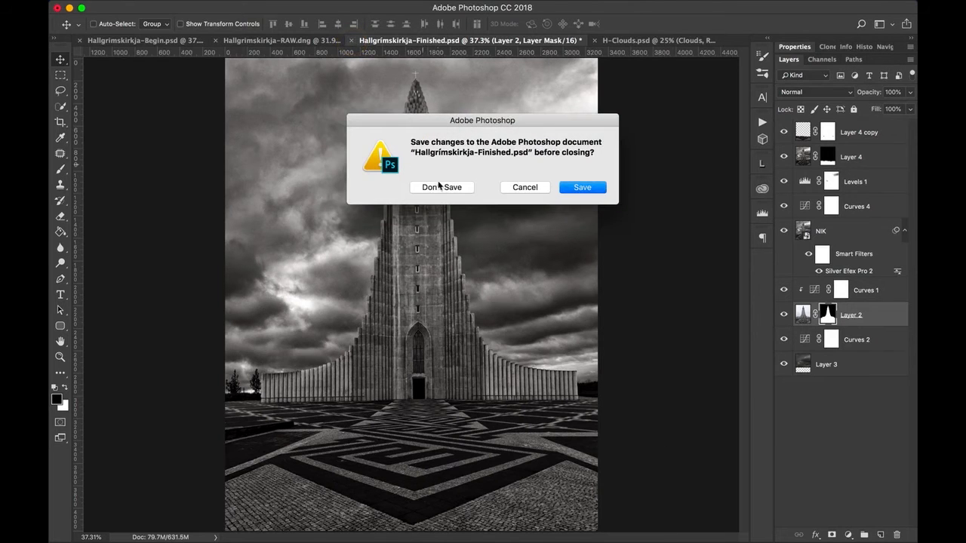
left_click(443, 188)
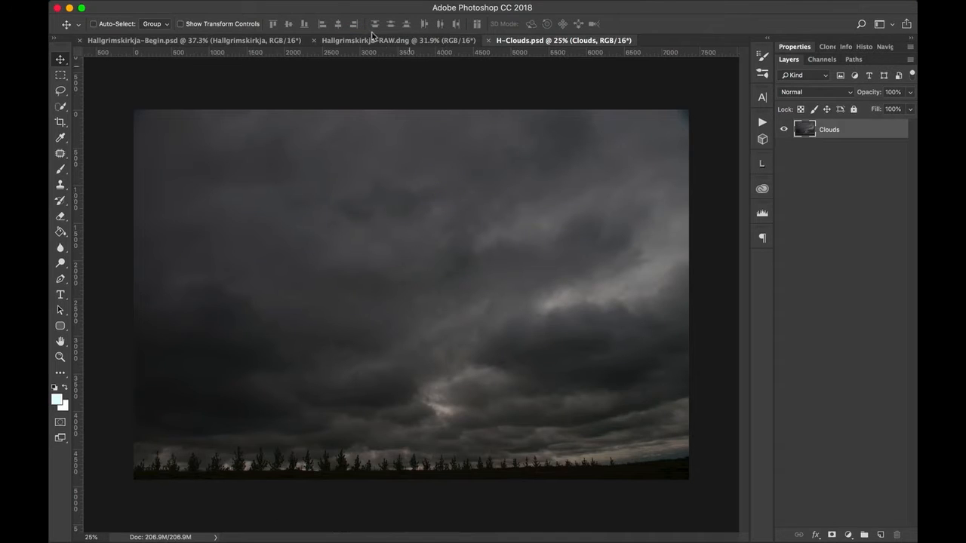
left_click(376, 40)
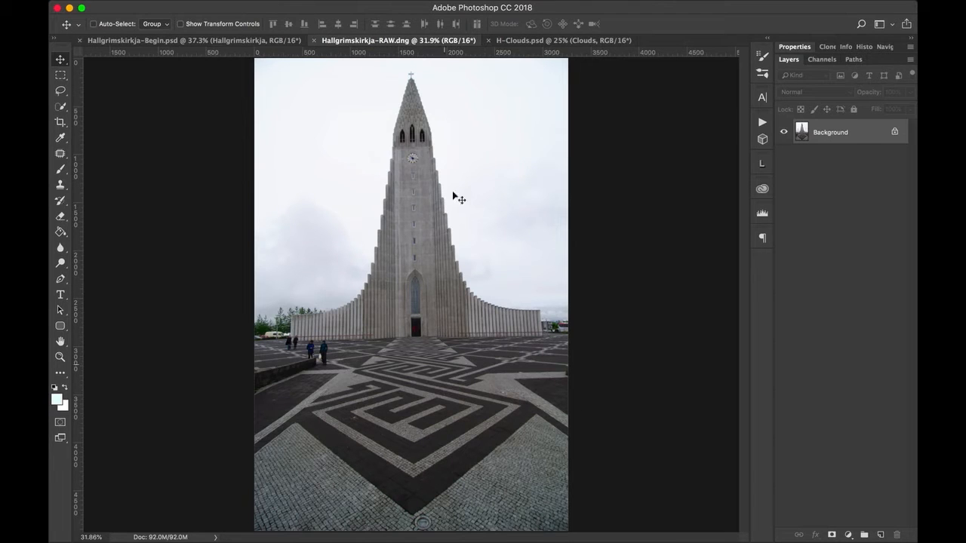
left_click(315, 40)
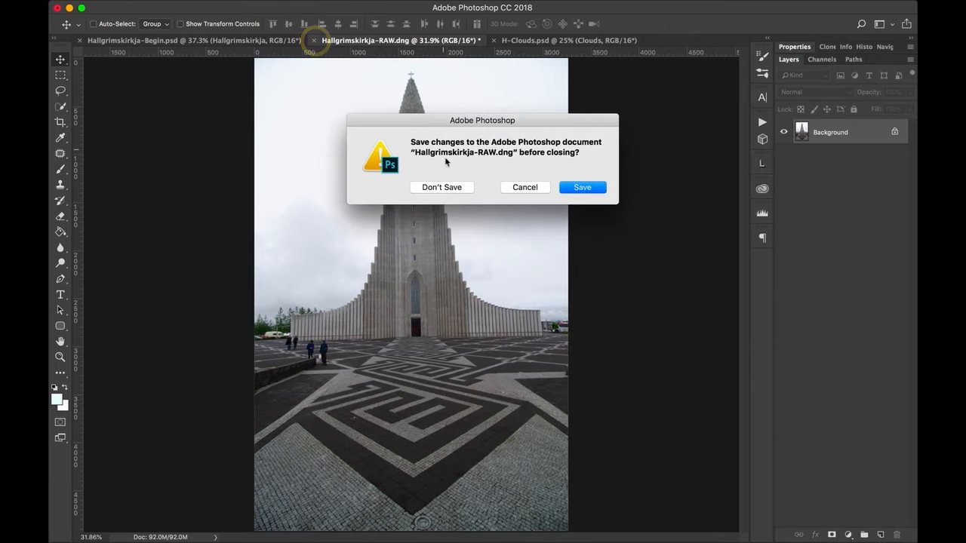
left_click(447, 188)
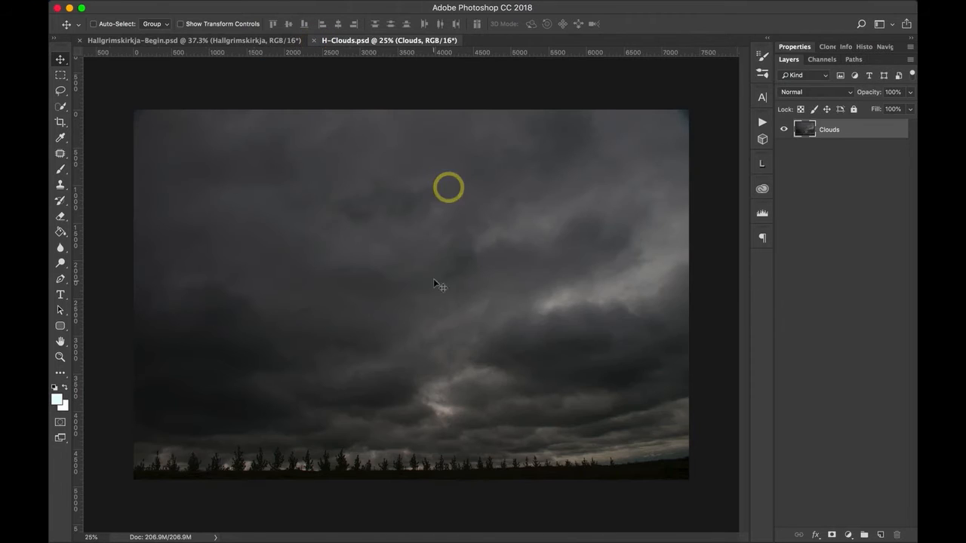
- In Hallgrimskirkja-Begin.psd, select the church's central tower with the Quick Selection tool at a brush size of 150
left_click(226, 40)
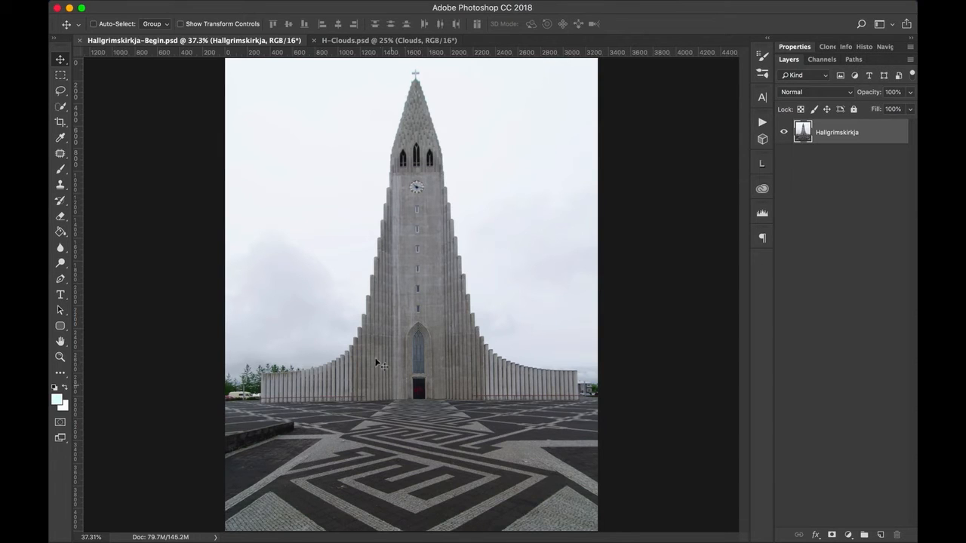
left_click(62, 111)
left_click_drag(62, 111, 99, 105)
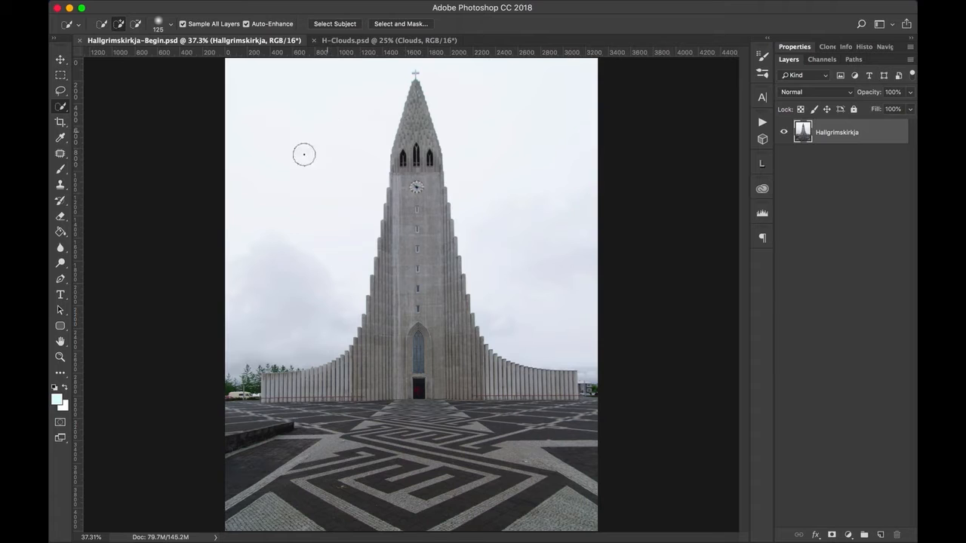
key("bracketright")
key("bracketright")
key("bracketright")
key("bracketright")
key("bracketleft")
key("bracketleft")
key("bracketleft")
mouse_move(414, 132)
left_mouse_down()
mouse_move(413, 234)
mouse_move(374, 363)
mouse_move(456, 356)
mouse_move(422, 364)
left_mouse_up()
- Check the tower selection by switching Quick Mask on and off, ending back at the selection outline
key("q")
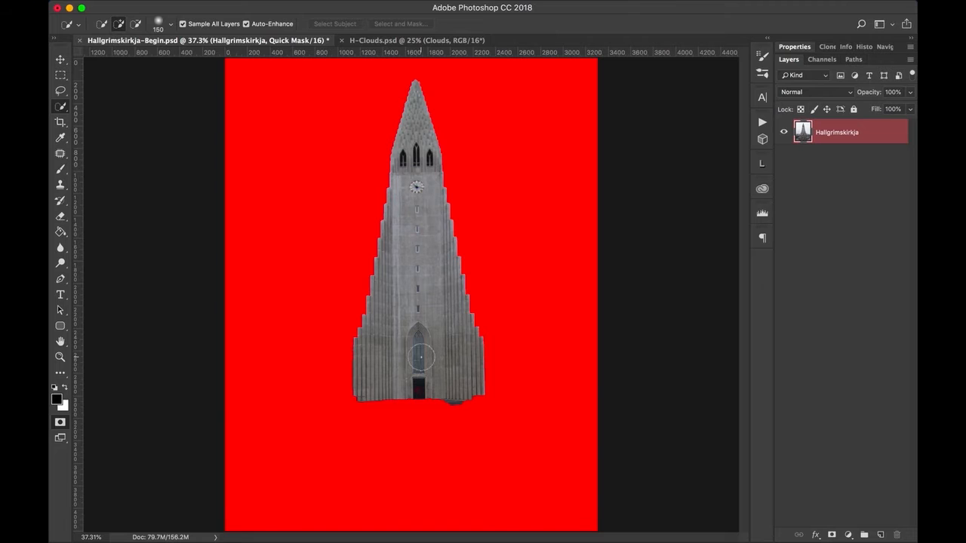
key("q")
key("q")
key("q")
key("q")
key("q")
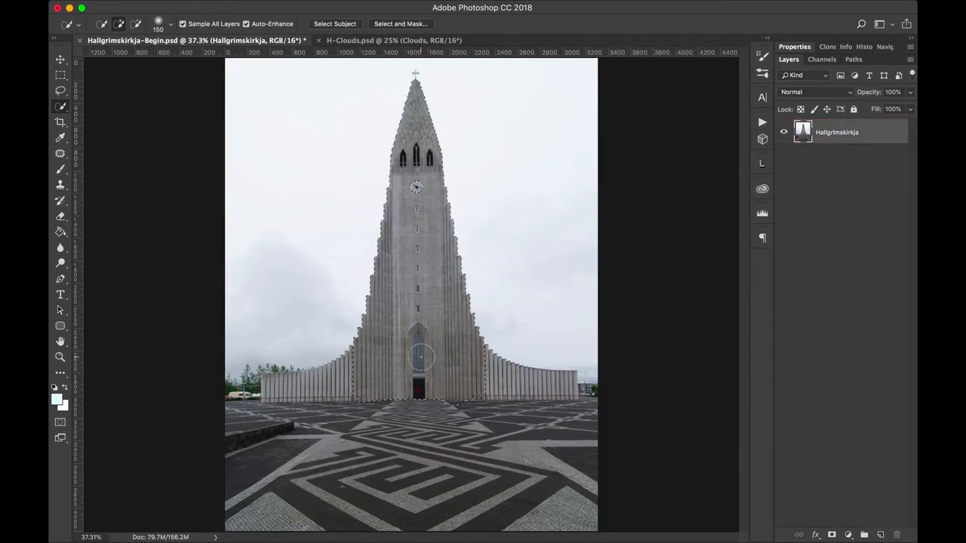
key("q")
key("q")
- Add both side wings of the church and the patterned paving in the foreground to the selection
left_click(119, 29)
left_click(338, 382)
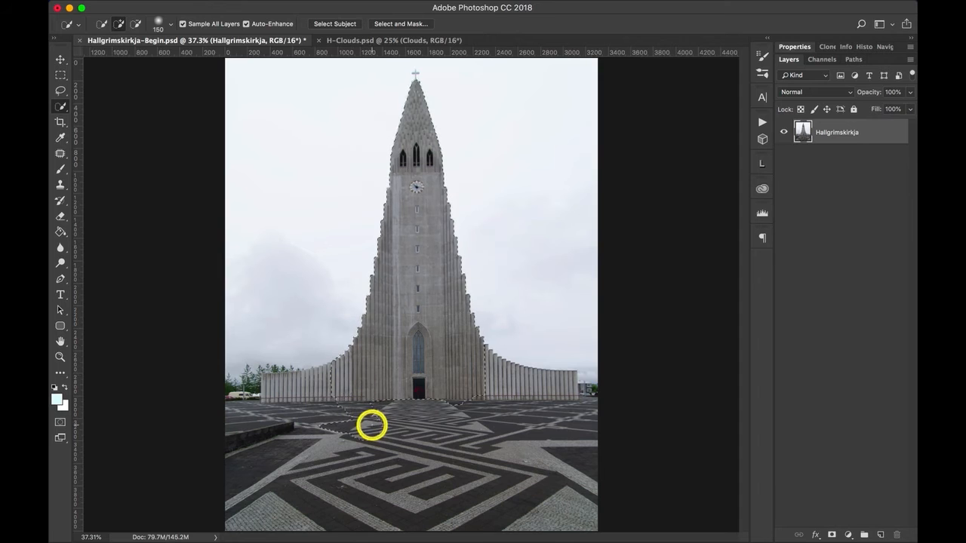
left_click_drag(315, 387, 344, 451)
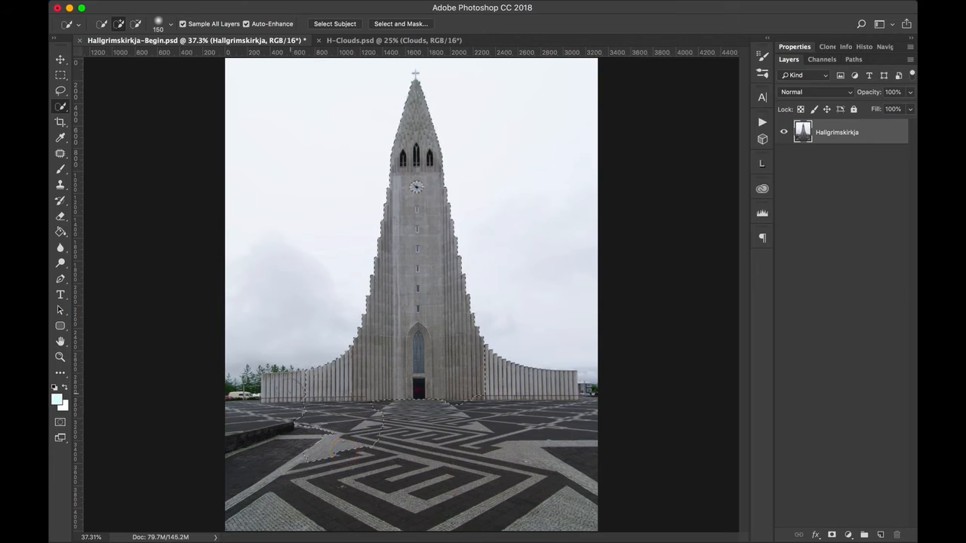
left_click_drag(287, 388, 320, 466)
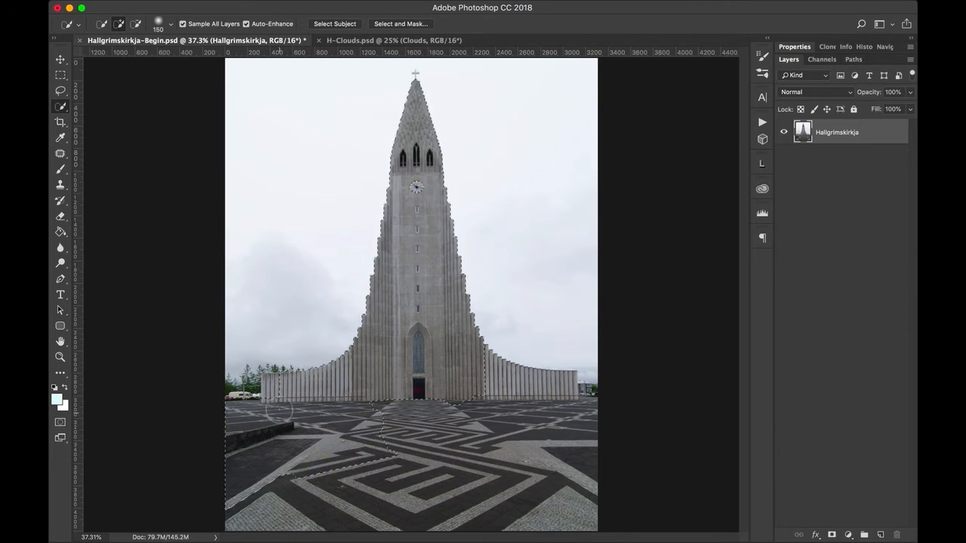
left_click_drag(275, 400, 275, 399)
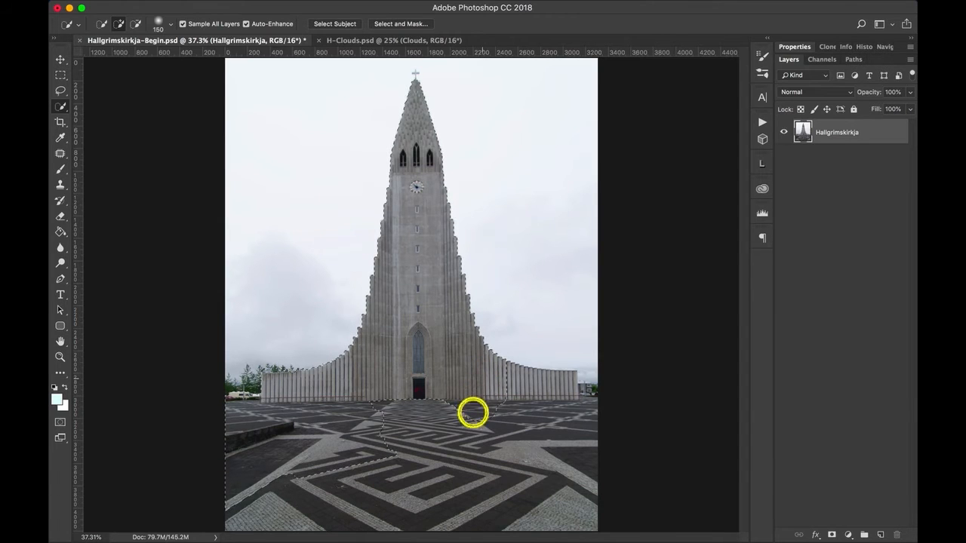
left_click_drag(473, 413, 466, 444)
left_click_drag(517, 385, 501, 443)
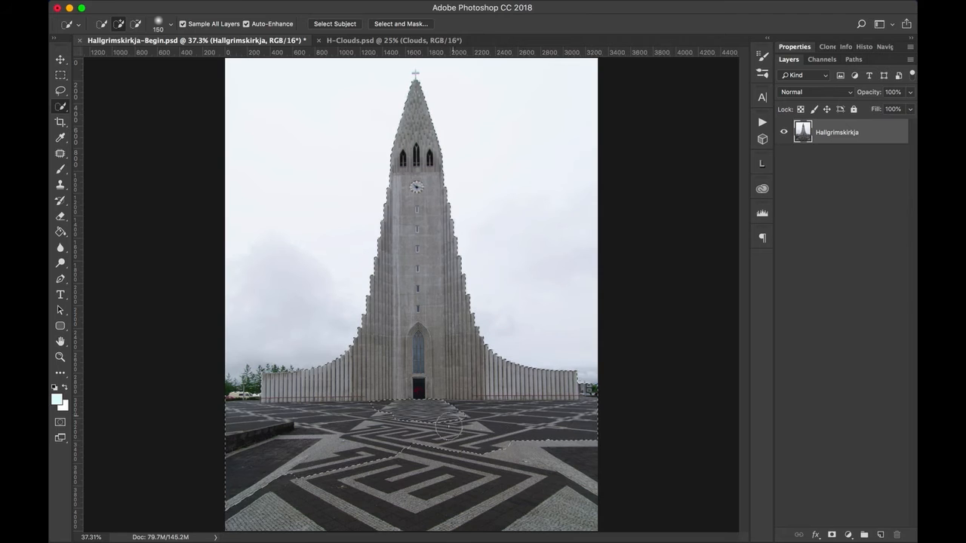
mouse_move(434, 413)
left_mouse_down()
mouse_move(389, 420)
mouse_move(539, 468)
mouse_move(505, 488)
mouse_move(264, 502)
mouse_move(261, 518)
left_mouse_up()
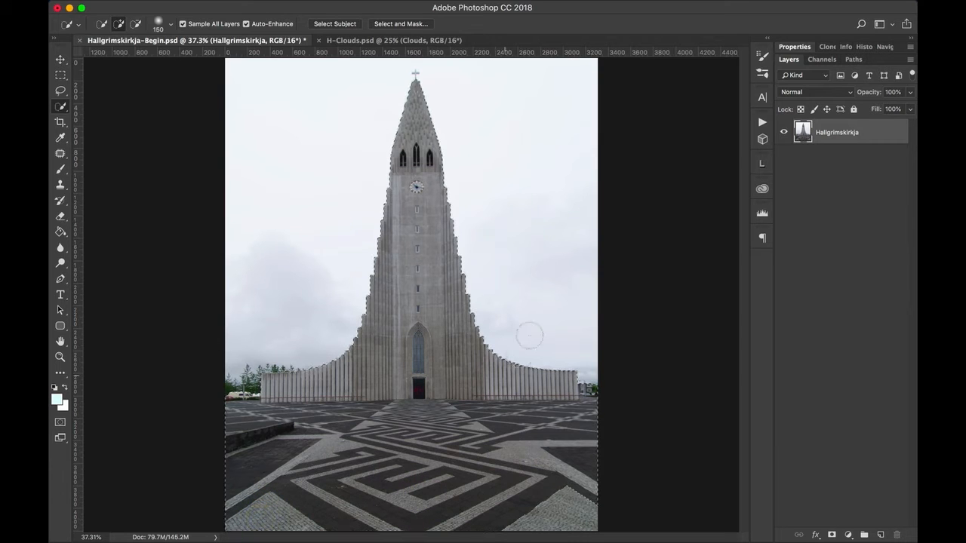
- Check the selection in Quick Mask and add the missed paving in the image's lower right corner
key("q")
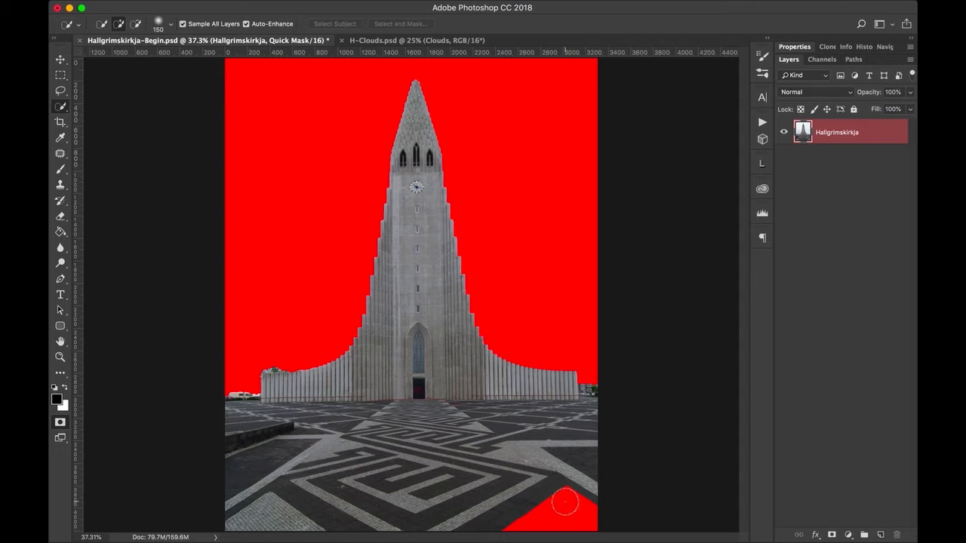
key("q")
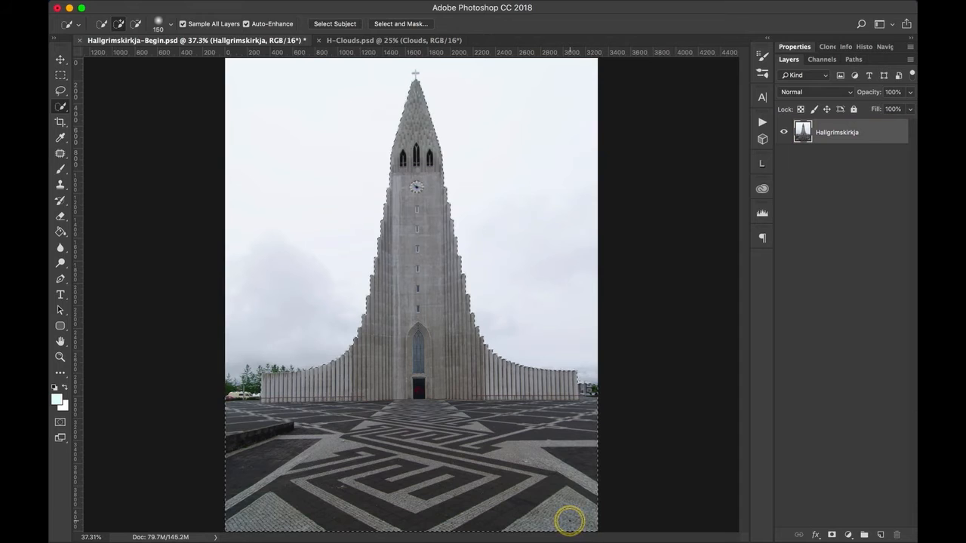
key("q")
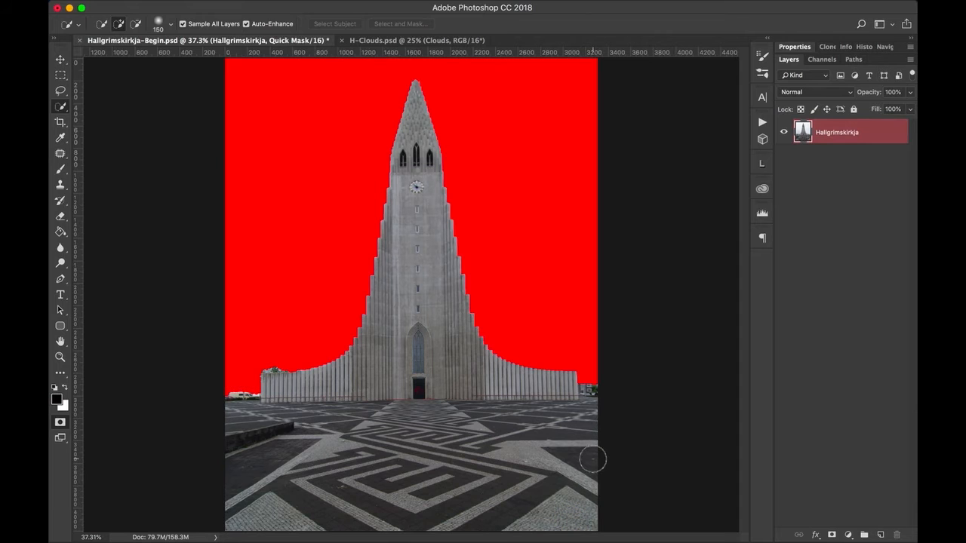
key("q")
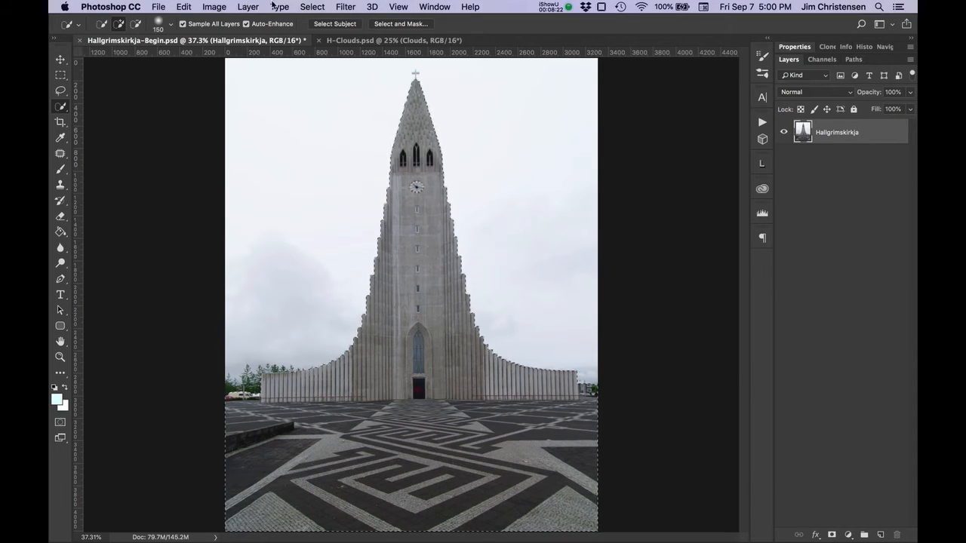
- Add a layer mask to the Hallgrimskirkja layer that reveals the selection
left_click(250, 7)
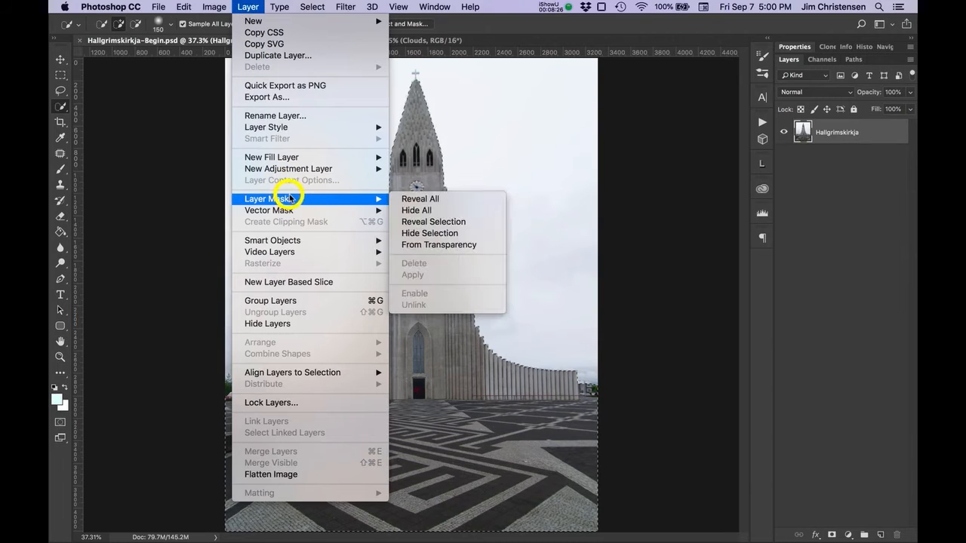
mouse_move(363, 200)
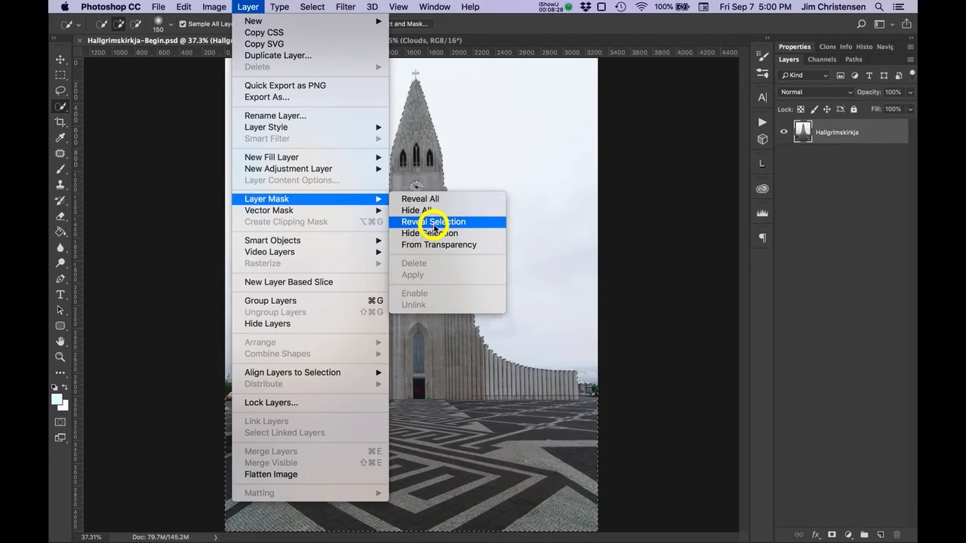
left_click(433, 225)
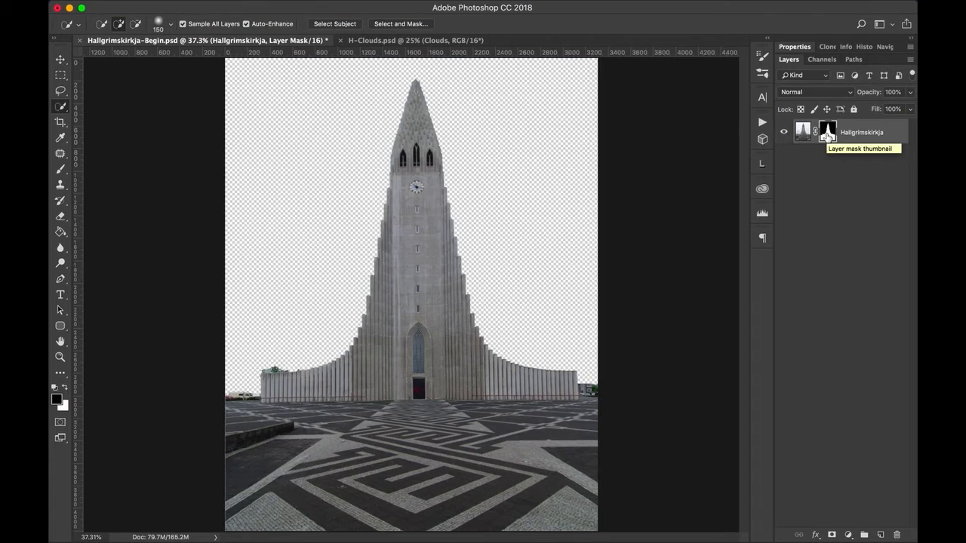
- View the Hallgrimskirkja layer's mask on its own to examine its edges, and return to the image
left_click(828, 134, "alt")
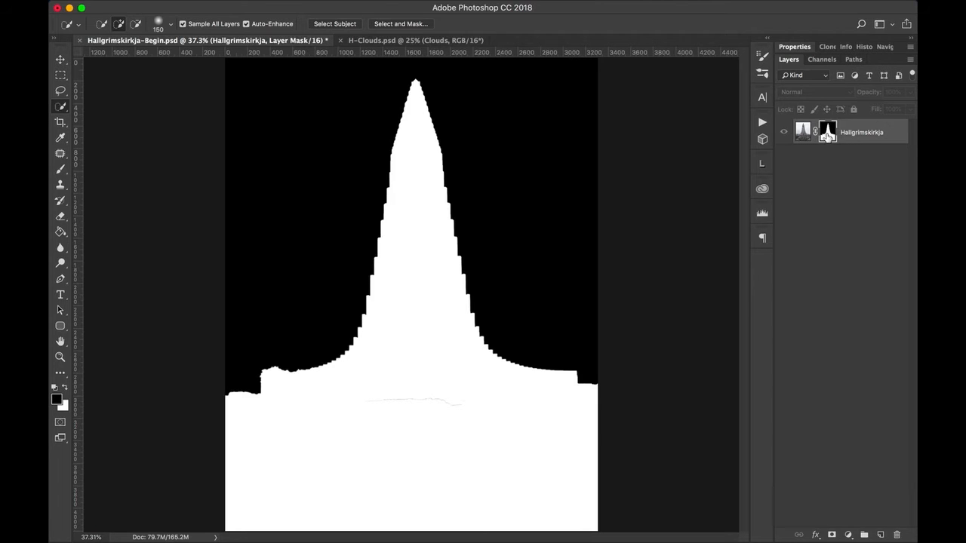
left_click(827, 134, "alt")
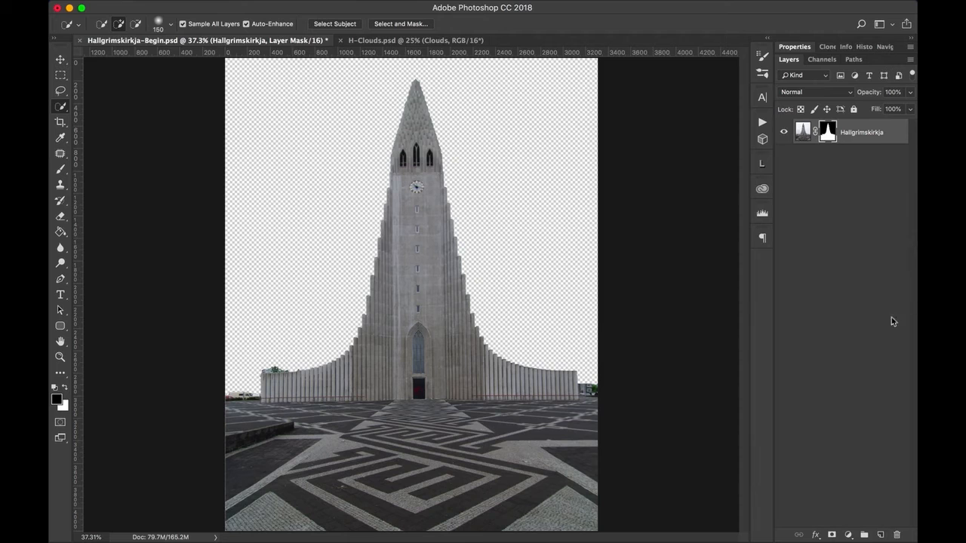
mouse_move(291, 5)
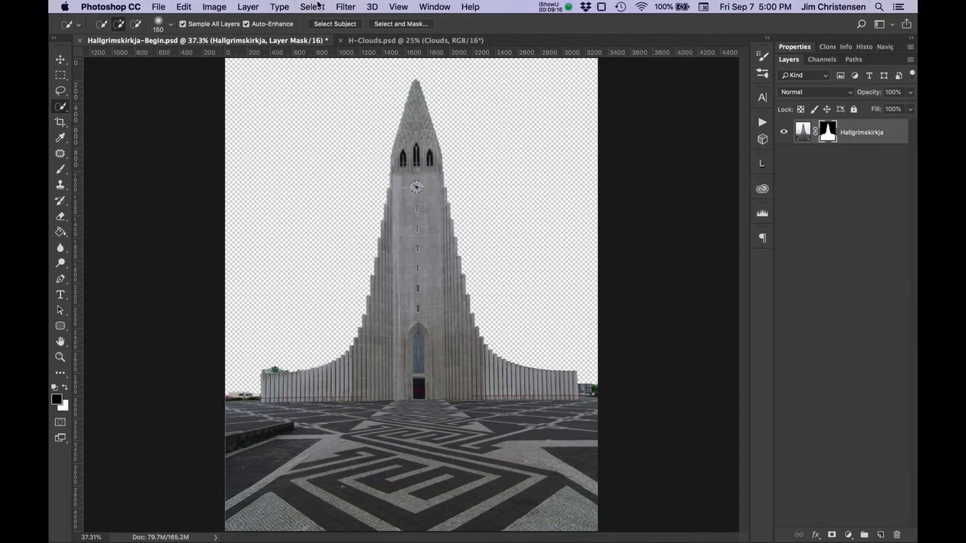
- Create a new empty layer with the default settings and move it below the Hallgrimskirkja layer
left_click(254, 6)
mouse_move(260, 21)
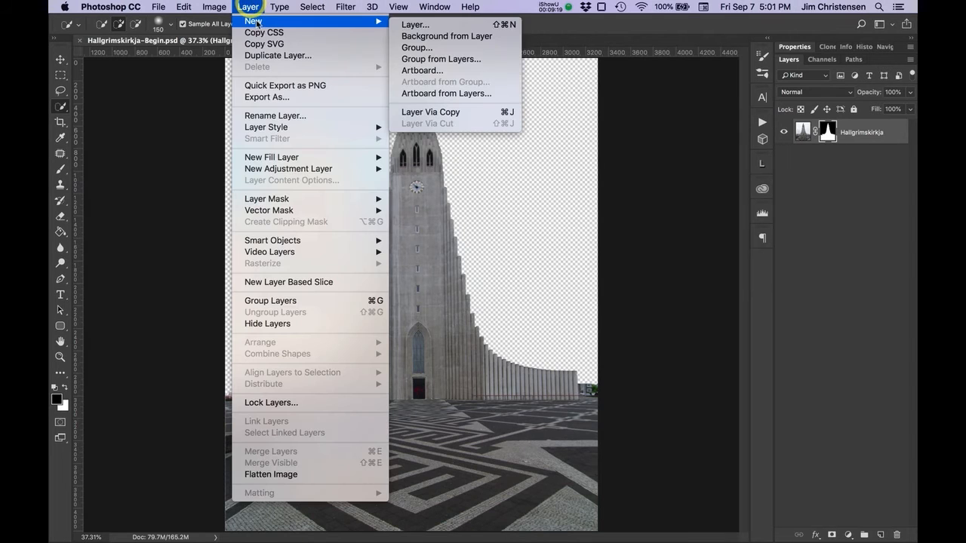
left_click(437, 29)
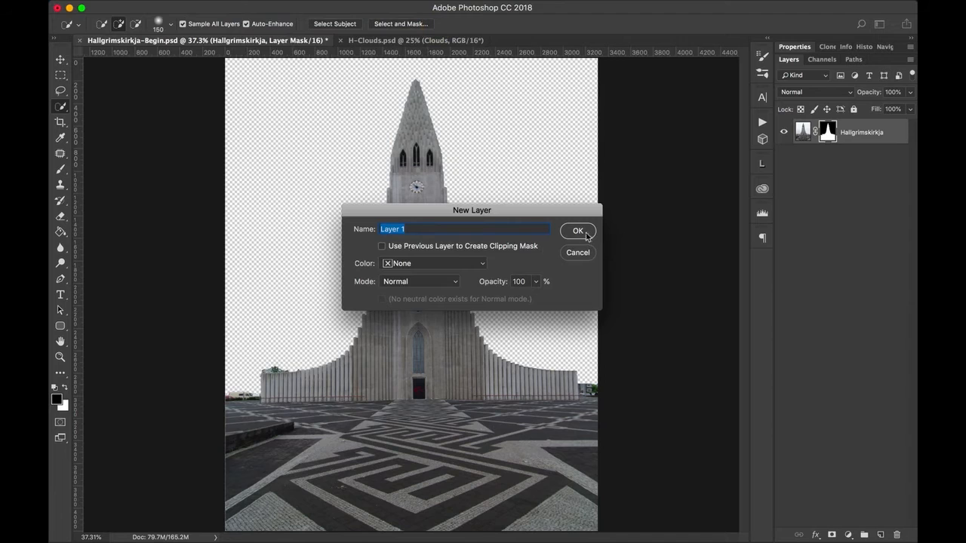
left_click(578, 231)
left_click_drag(867, 134, 866, 168)
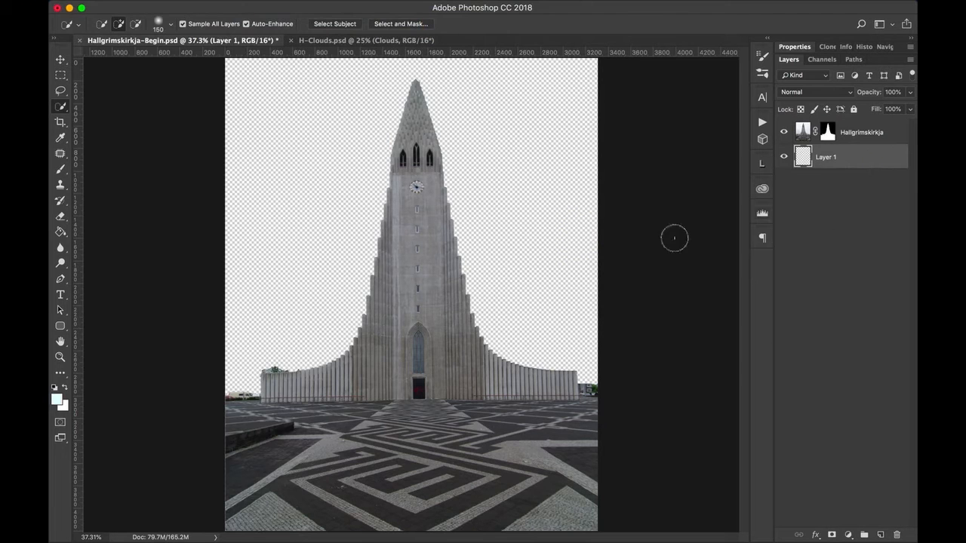
- Set the foreground color to dark gray 393939 and fill the new bottom layer with it
key("d")
left_click(58, 400)
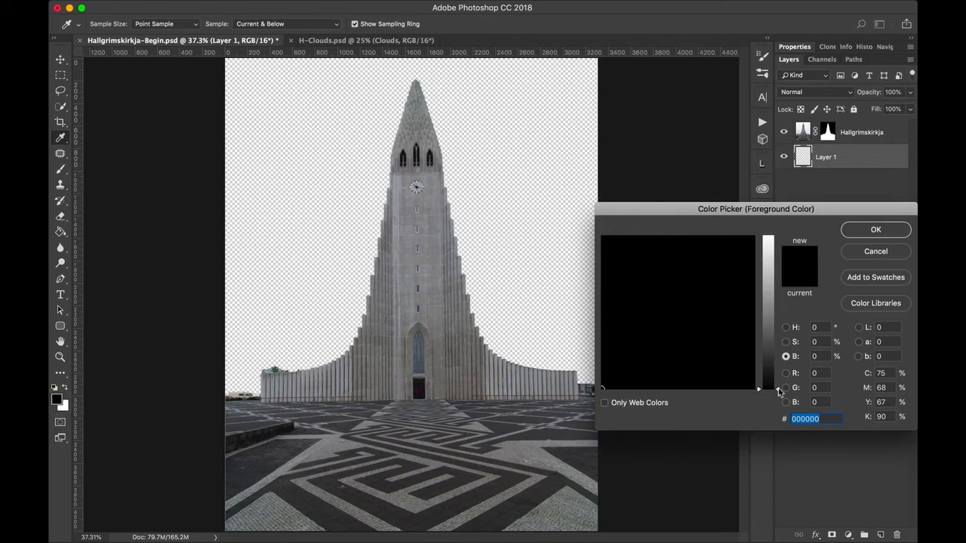
left_click_drag(778, 391, 779, 355)
left_click(888, 230)
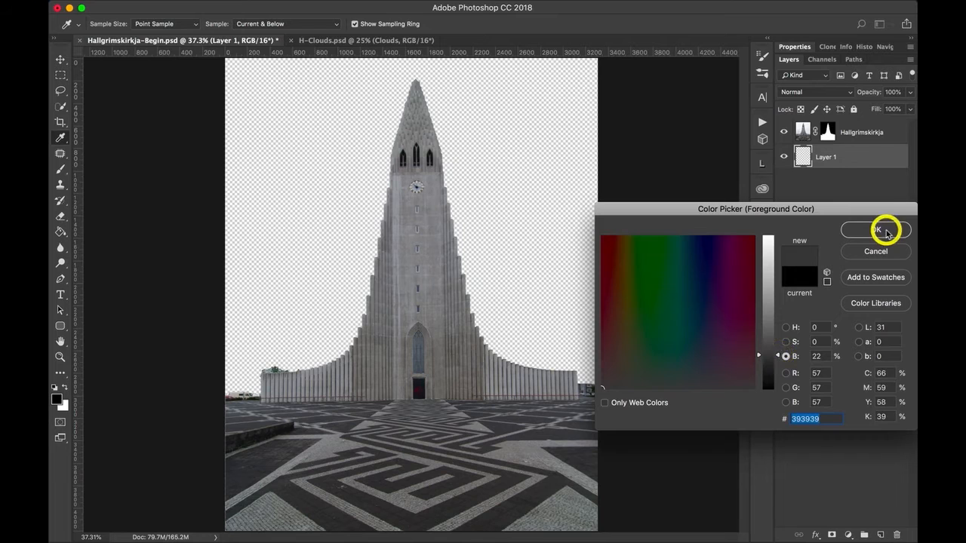
key("w")
left_click(805, 158)
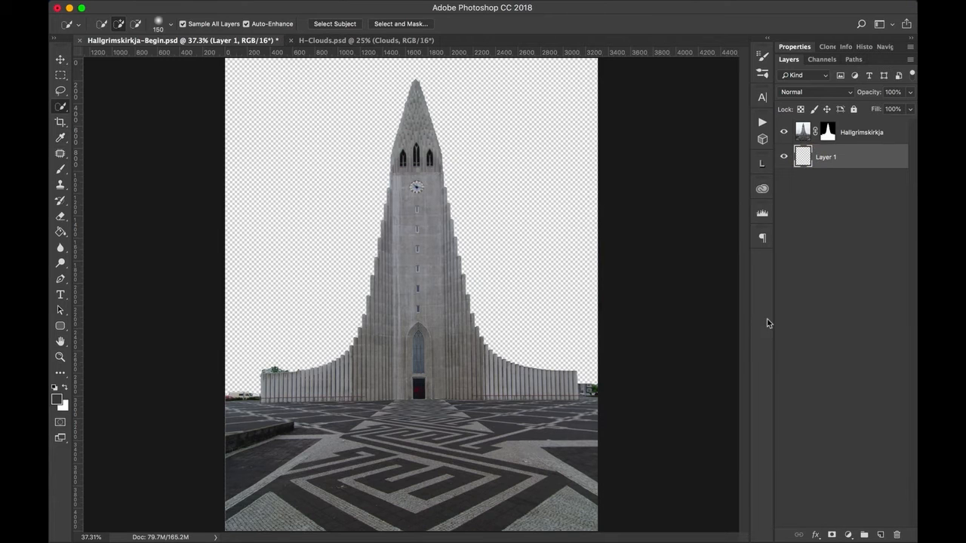
key("alt+BackSpace")
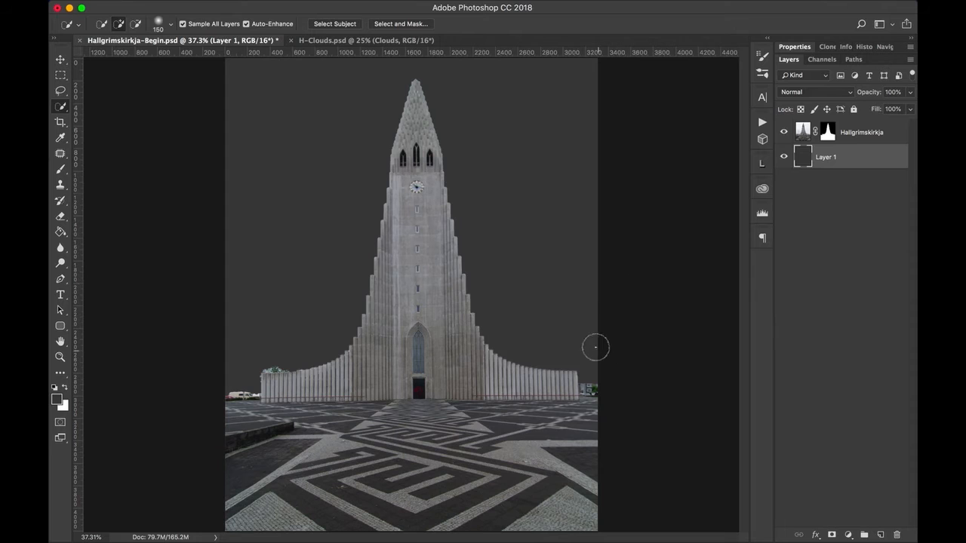
- Target the Hallgrimskirkja layer's mask with the Brush tool and display the mask on its own at the left wing's end at 300%
key("super+1")
left_click(828, 132)
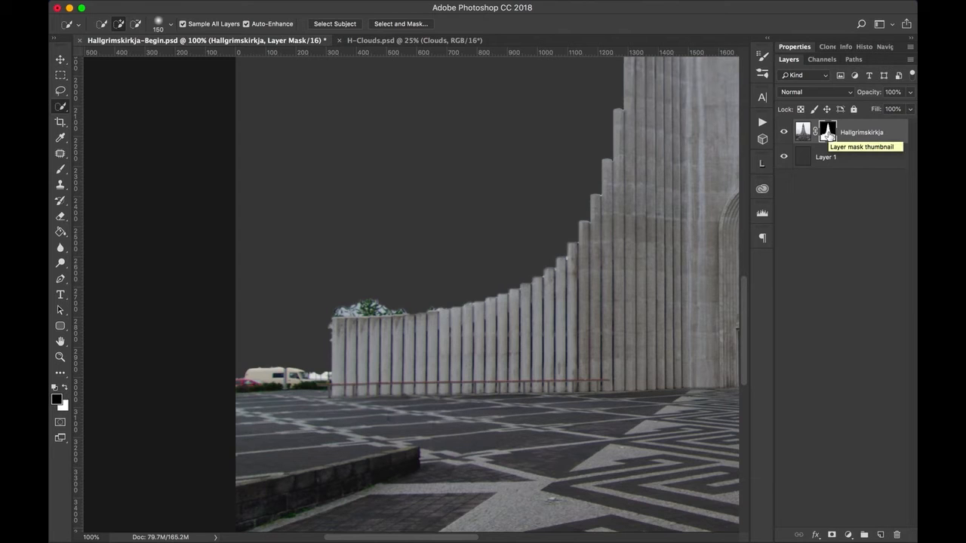
left_click(66, 172)
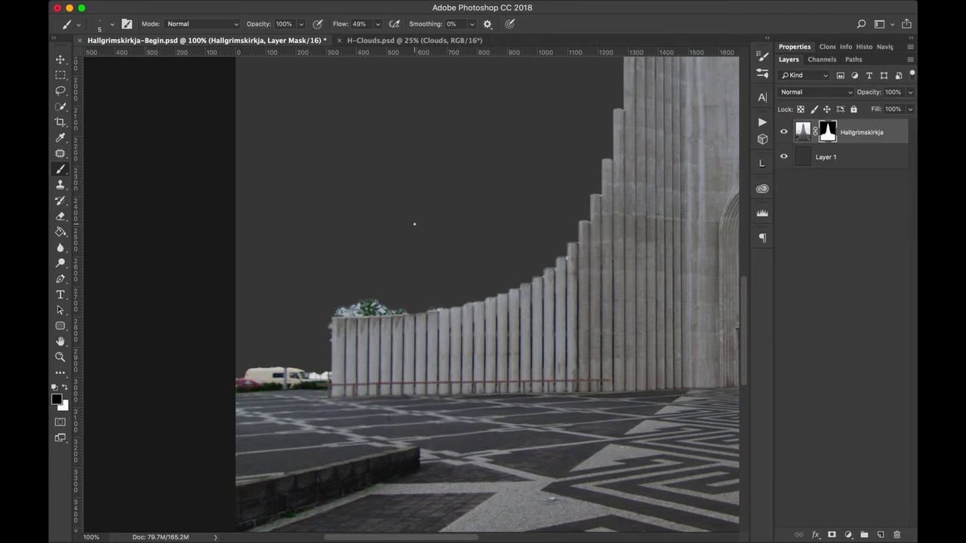
key("super+equal")
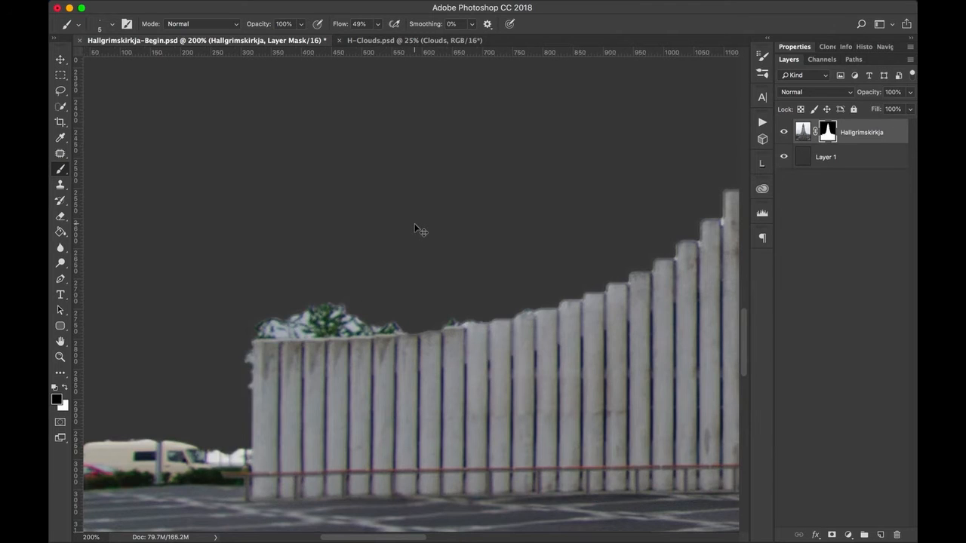
key("super+equal")
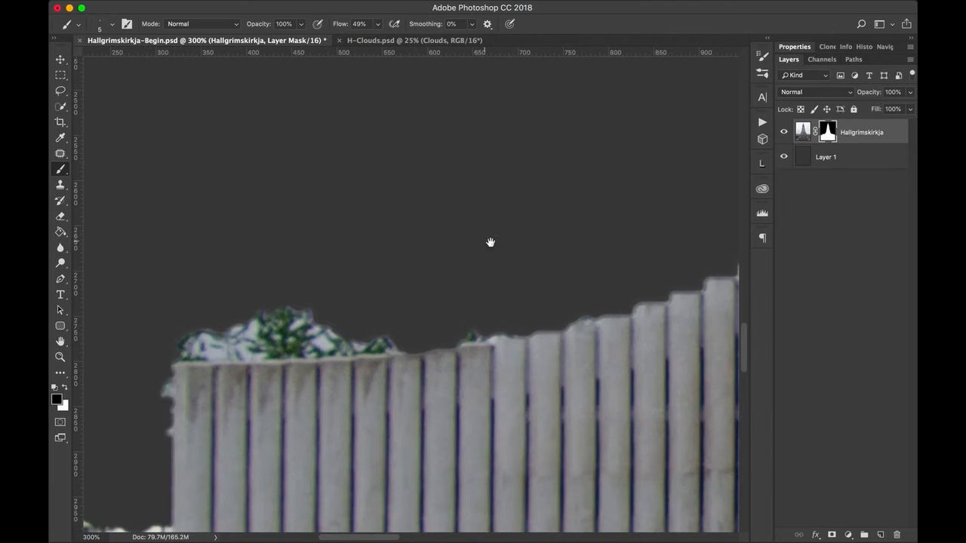
left_click_drag(492, 241, 503, 184)
key("super+r")
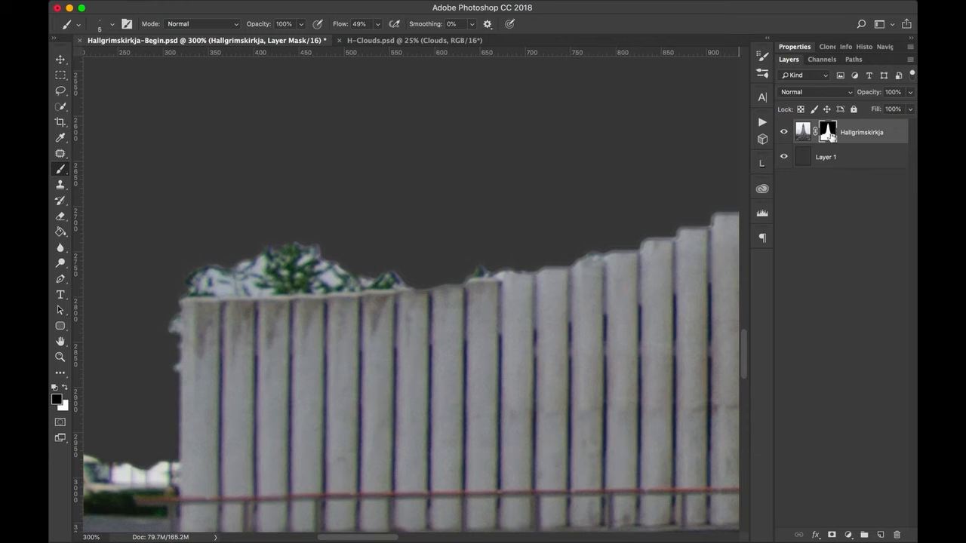
left_click(828, 135, "alt")
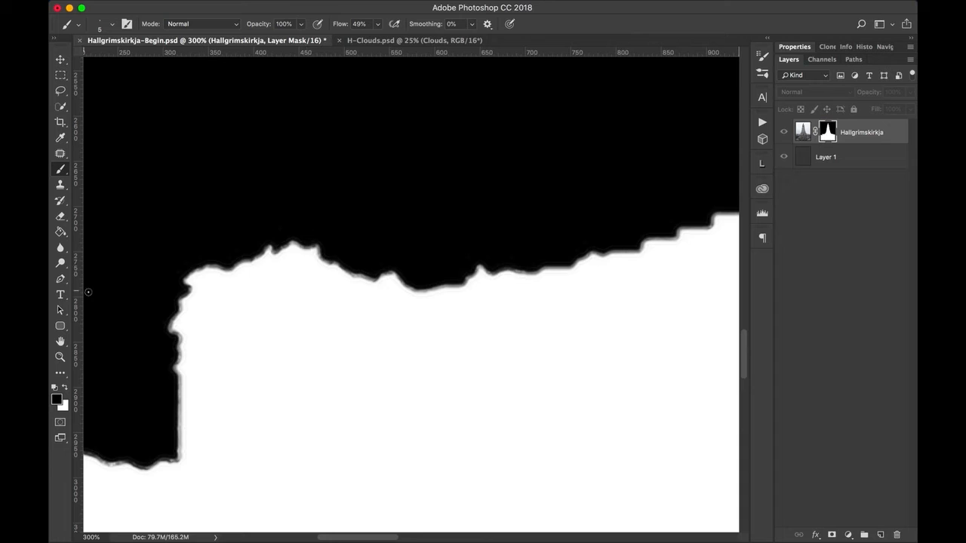
- Try a thin white brush stroke across the black area of the mask and undo it
key("x")
left_click(492, 116)
left_click_drag(492, 116, 328, 154)
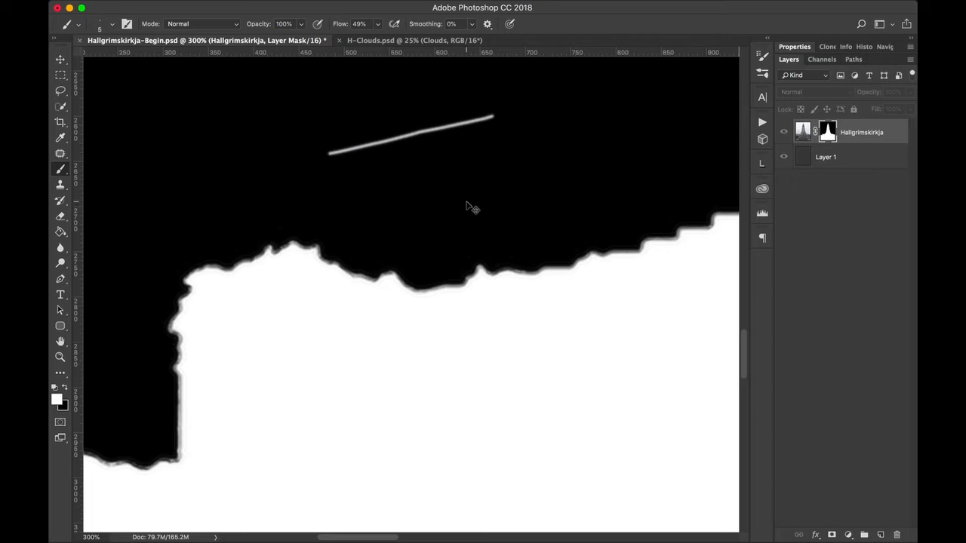
key("super+z")
- Set the brush flow to 100%
left_click_drag(344, 23, 347, 24)
left_click(526, 24)
left_click_drag(526, 25, 527, 25)
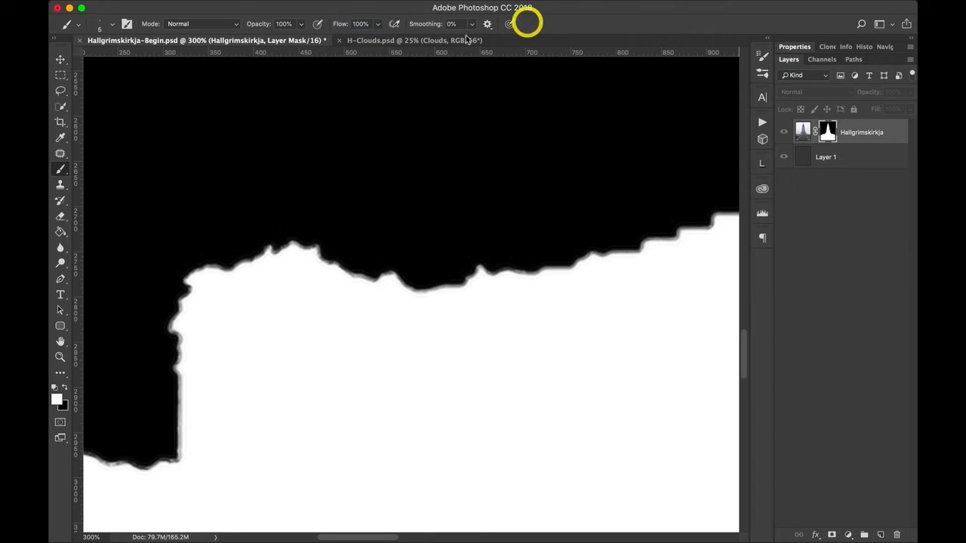
- Set the brush to 46 px with 0% hardness, try a soft white stroke on the mask's black area, and undo it
left_click(113, 27)
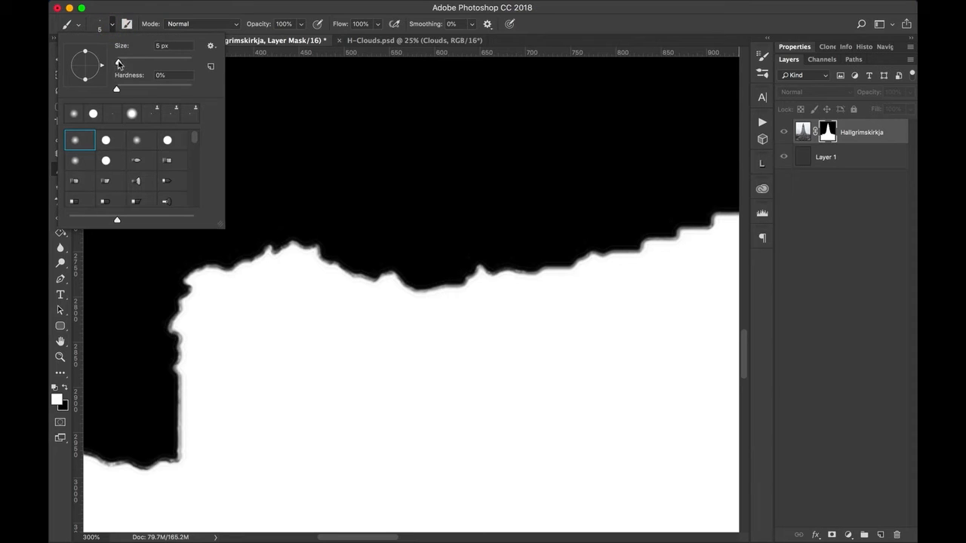
mouse_move(118, 63)
left_mouse_down()
mouse_move(133, 61)
mouse_move(106, 89)
left_mouse_up()
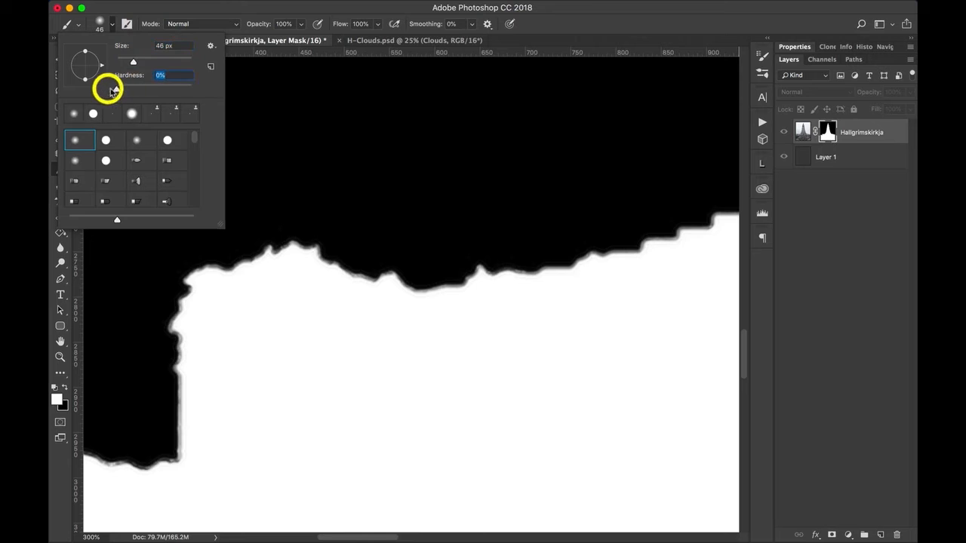
left_click(583, 27)
left_click_drag(531, 133, 248, 142)
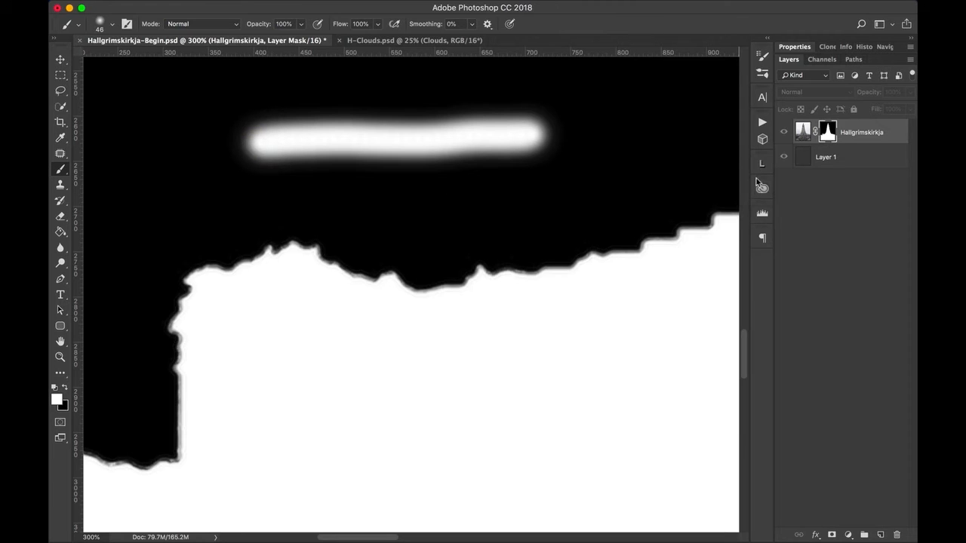
key("super+z")
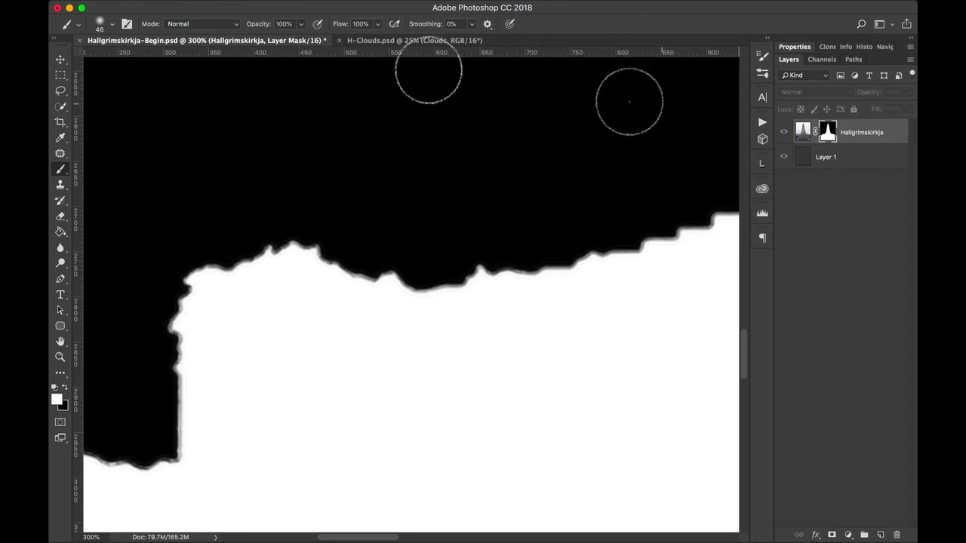
- Set the brush hardness to 100%, try a hard-edged white stroke on the mask's black area, and undo it
left_click(112, 24)
left_click_drag(118, 88, 259, 86)
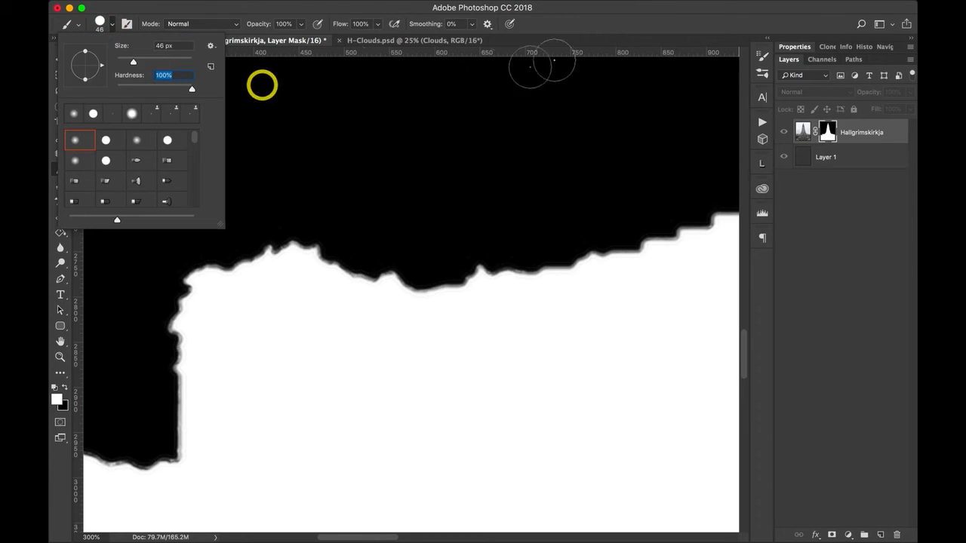
left_click(569, 27)
left_click_drag(537, 122, 254, 150)
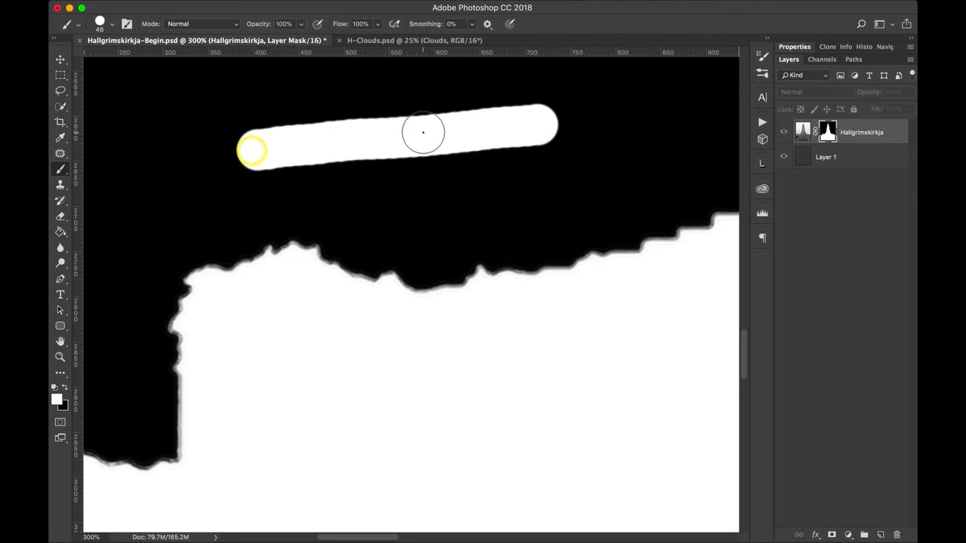
key("super+z")
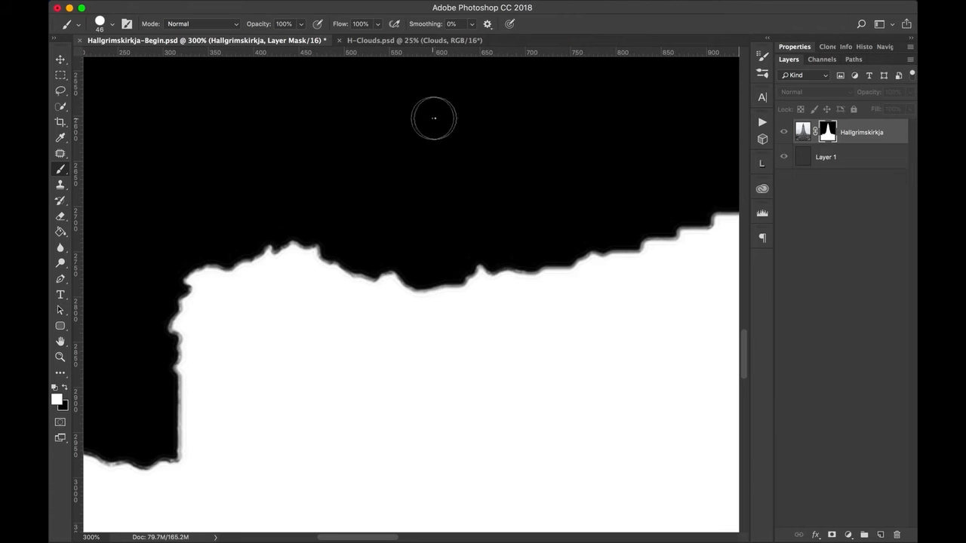
- Shrink the brush to 15 px and enlarge it to 60 px
left_click(113, 27)
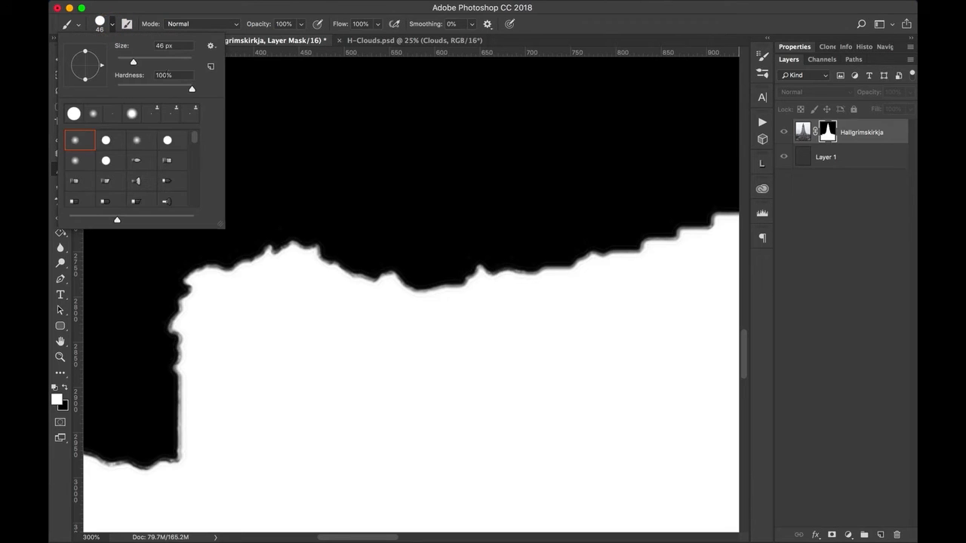
left_click(614, 22)
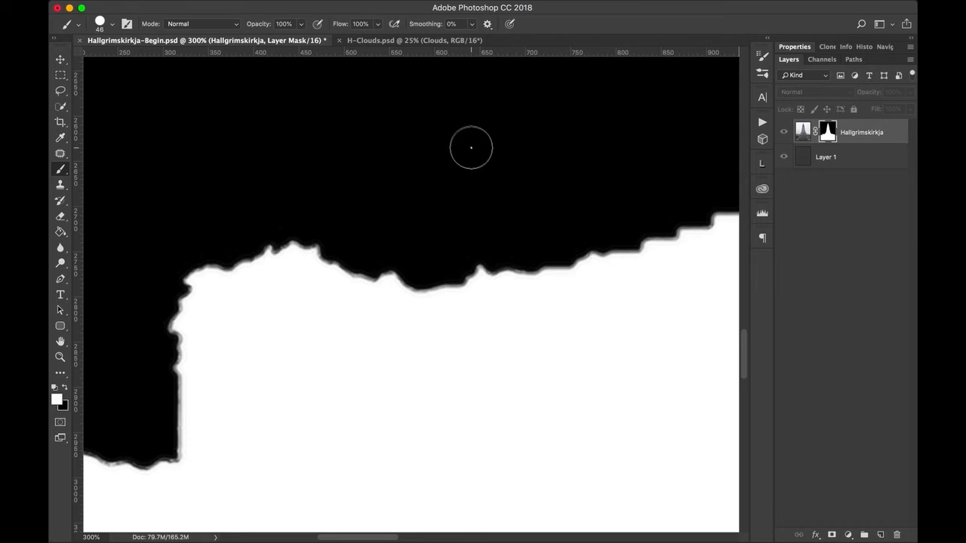
key("bracketleft")
key("bracketleft")
key("bracketleft")
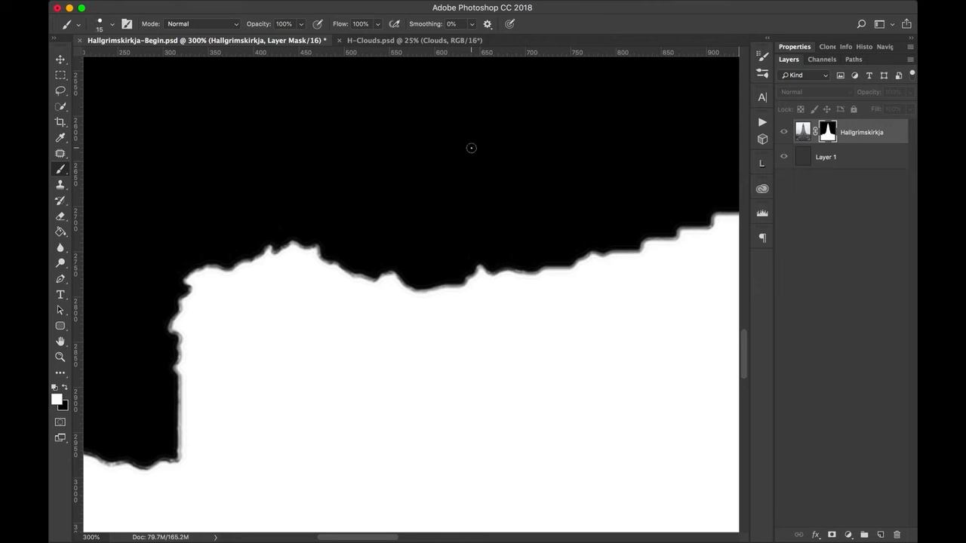
key("bracketright")
key("bracketright")
key("bracketright")
key("bracketright")
key("bracketright")
key("bracketleft")
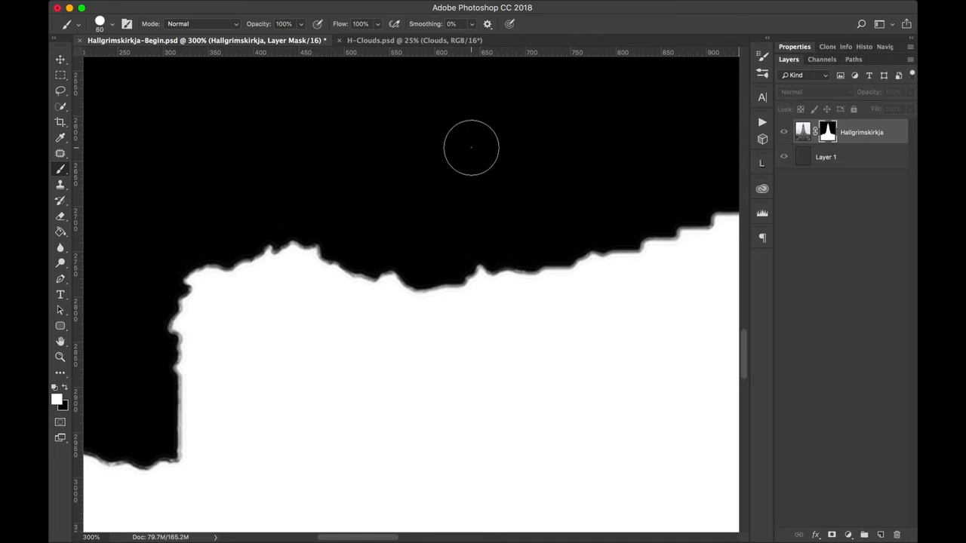
- Soften the brush edge by four hardness increments and harden it again by four
key("shift+bracketleft")
key("shift+bracketleft")
key("shift+bracketleft")
key("shift+bracketleft")
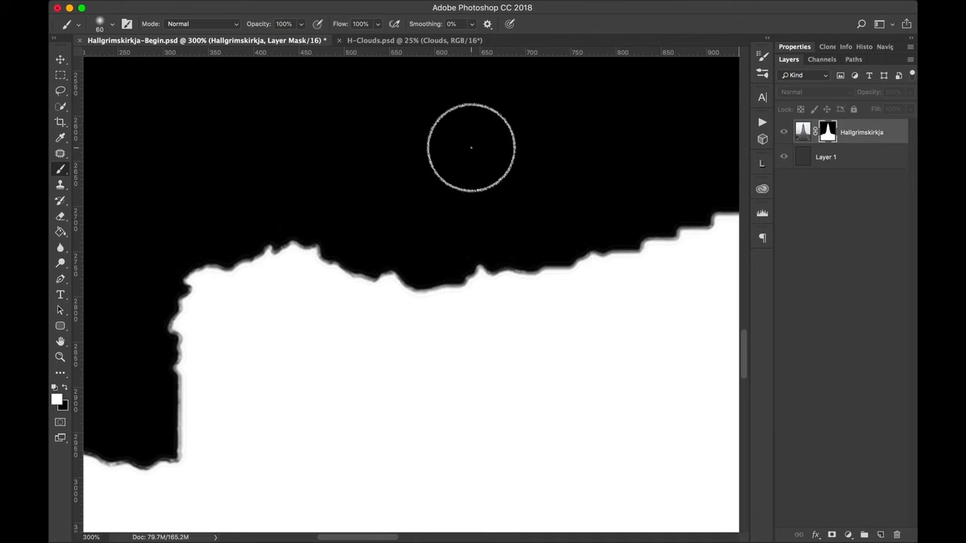
key("shift+bracketright")
key("shift+bracketright")
key("shift+bracketright")
key("shift+bracketright")
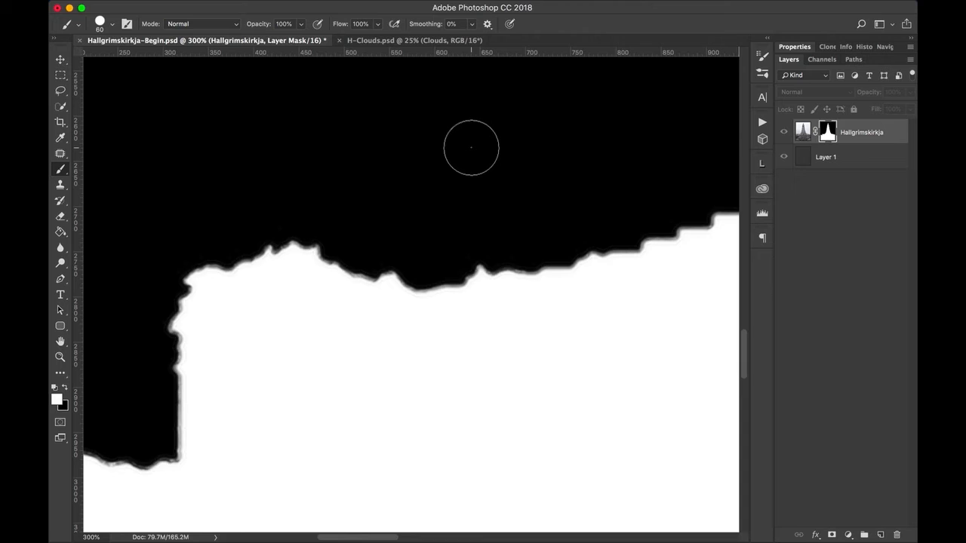
- Soften the brush edge fully, harden it by three increments, and reduce the brush size to 40 px
key("shift+[")
key("shift+[")
key("shift+[")
key("shift+[")
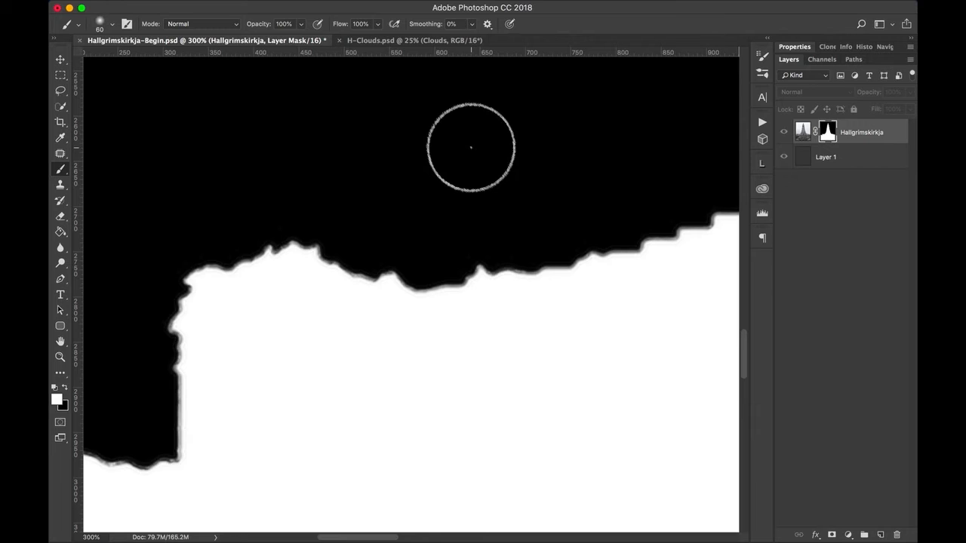
key("shift+]")
key("shift+]")
key("shift+]")
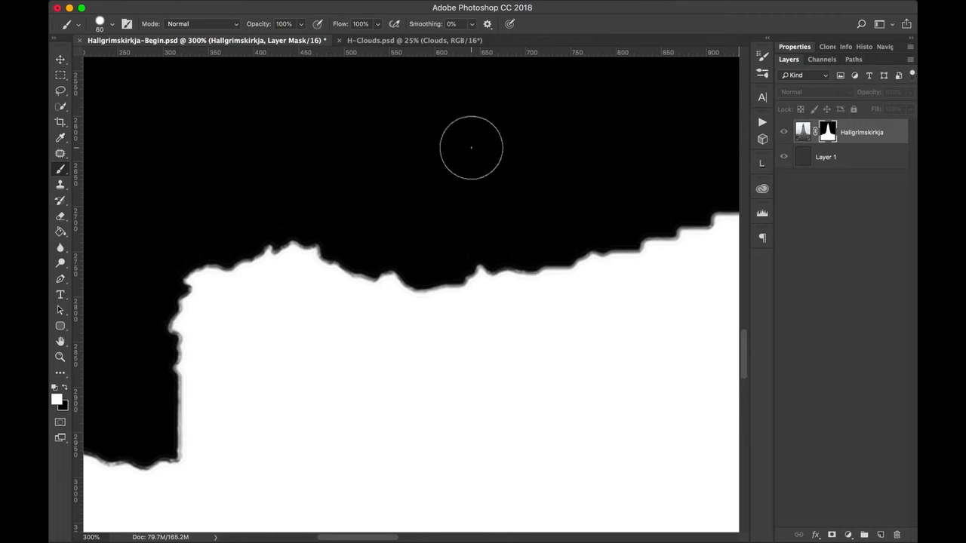
key("[")
key("[")
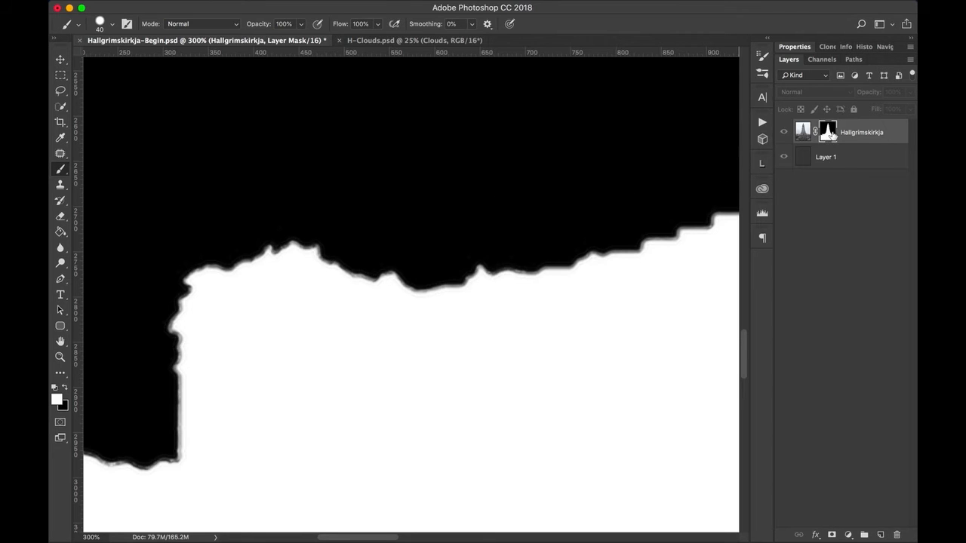
- Paint black on the mask along the top of the left wing wall to hide the leftover foliage and sky, and display the mask alone
left_click(828, 133, "alt")
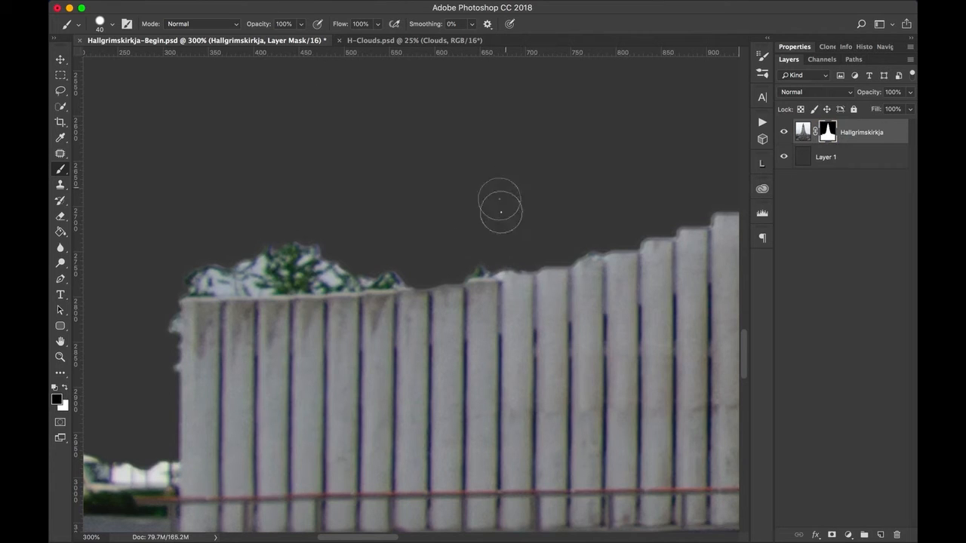
mouse_move(508, 246)
left_mouse_down()
mouse_move(472, 255)
mouse_move(510, 257)
mouse_move(617, 230)
mouse_move(469, 261)
mouse_move(524, 257)
left_mouse_up()
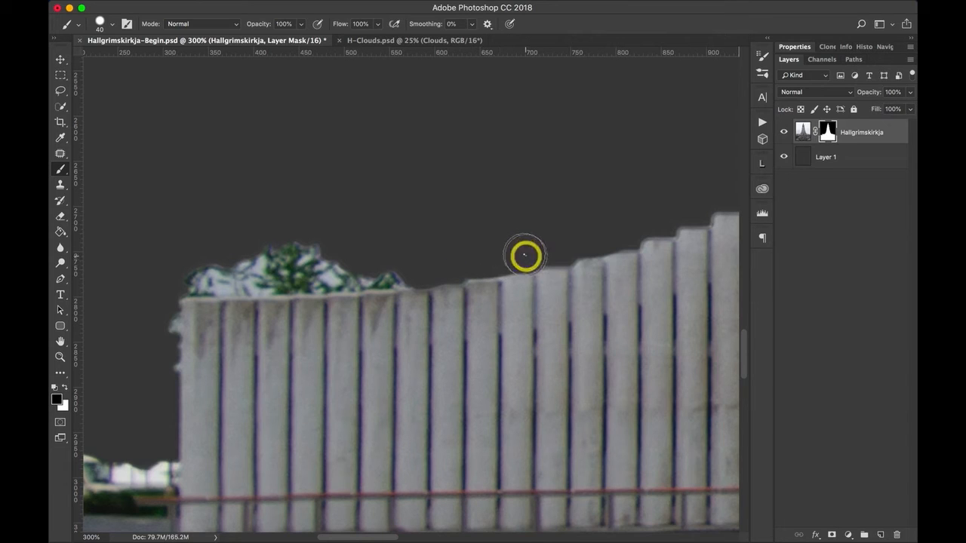
mouse_move(413, 268)
left_mouse_down()
mouse_move(400, 269)
mouse_move(516, 256)
left_mouse_up()
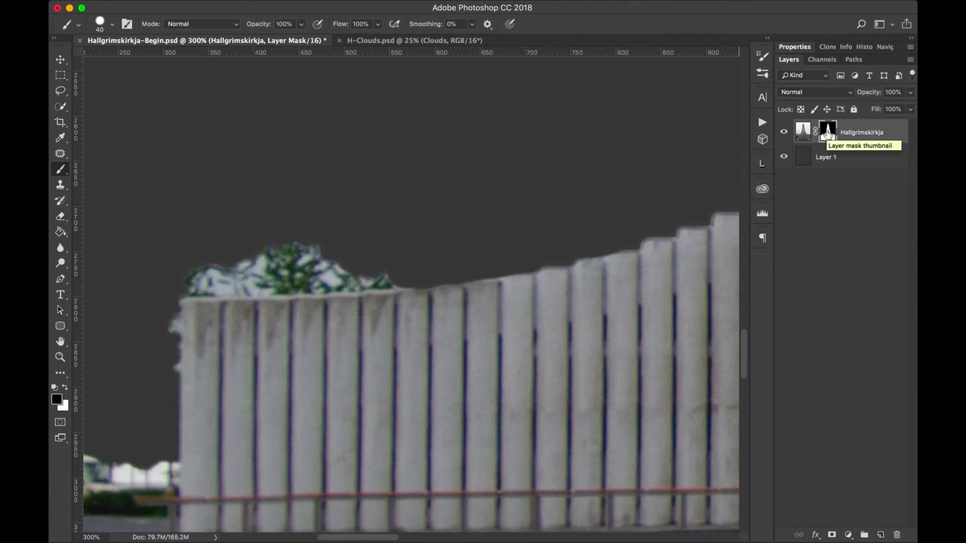
left_click(828, 132, "alt")
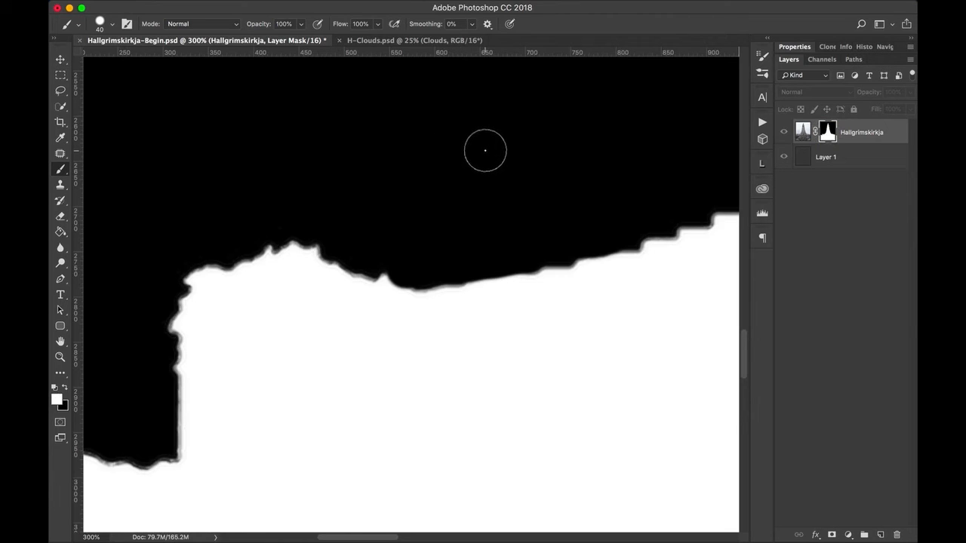
- Try a freehand white stroke and a straight white stroke in the mask's black sky area, and undo both
left_click_drag(494, 135, 260, 156)
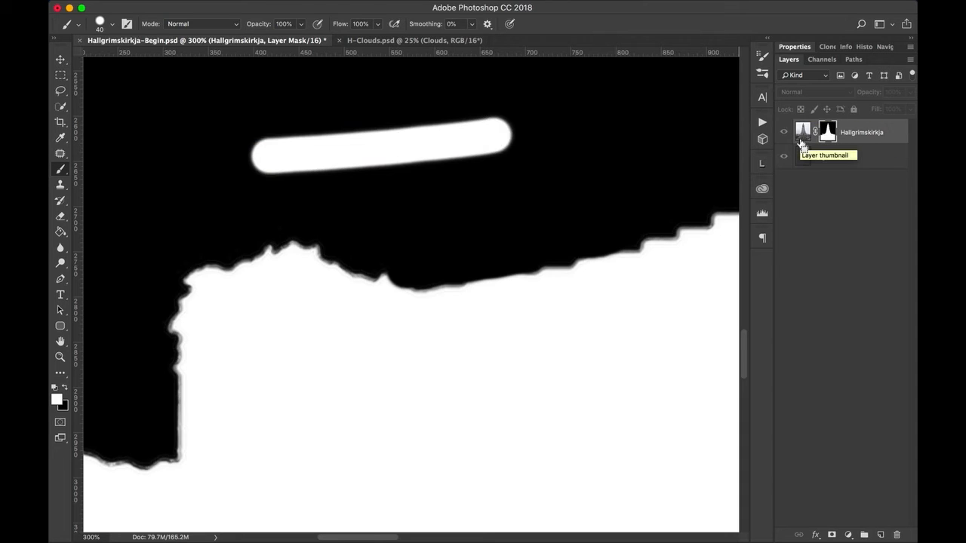
key("super+z")
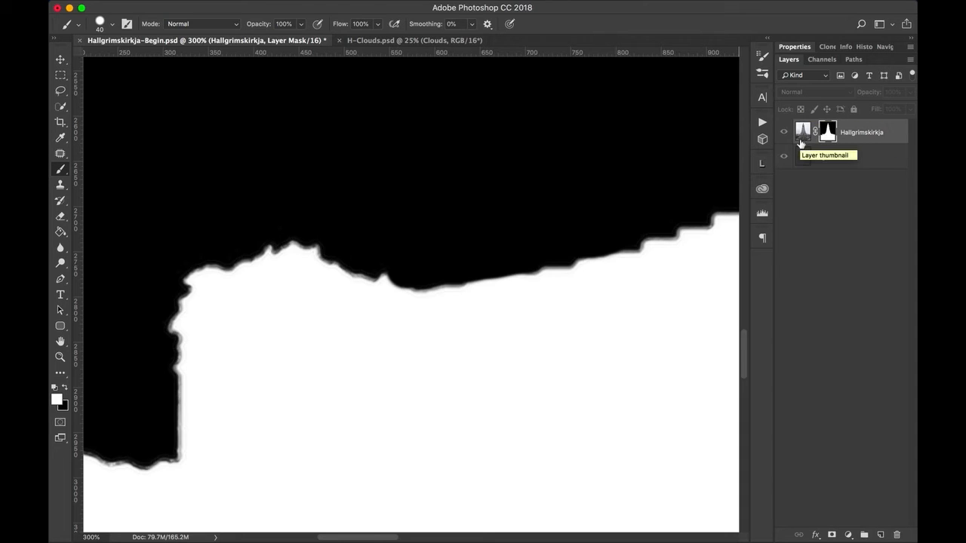
left_click(502, 122)
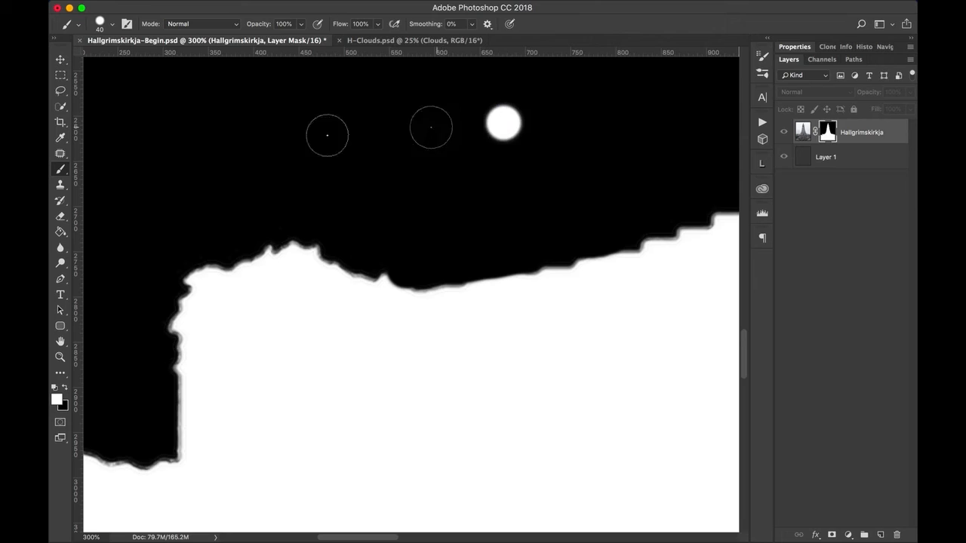
left_click(245, 133, "shift")
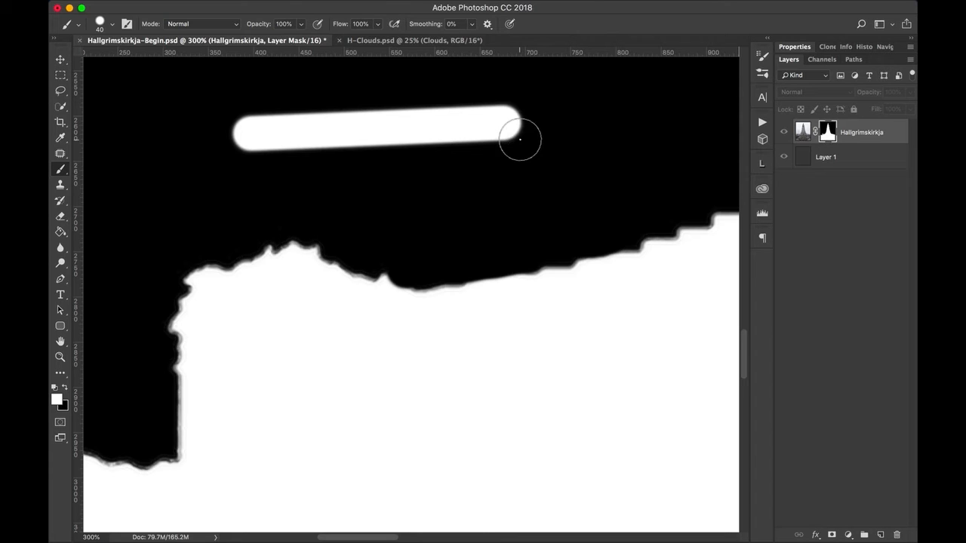
key("ctrl+z")
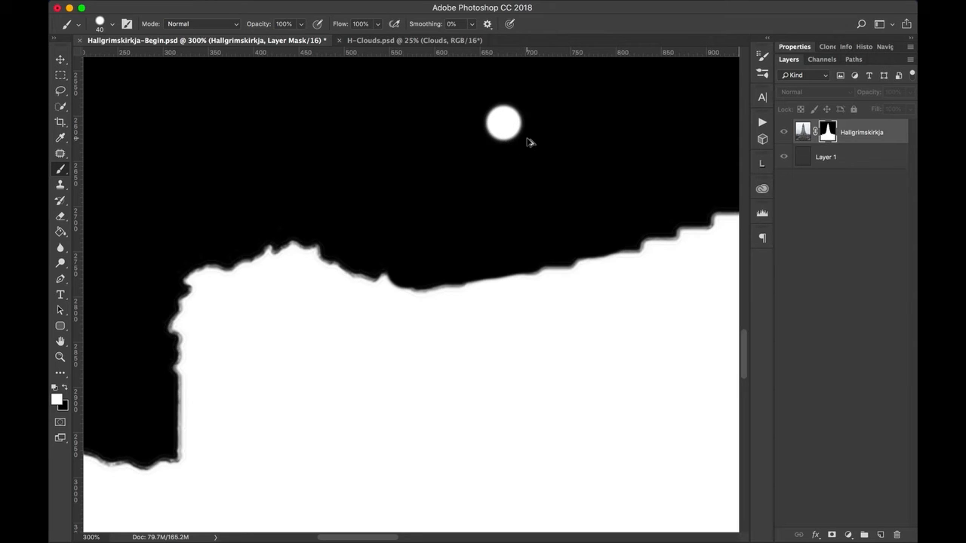
key("ctrl+alt+z")
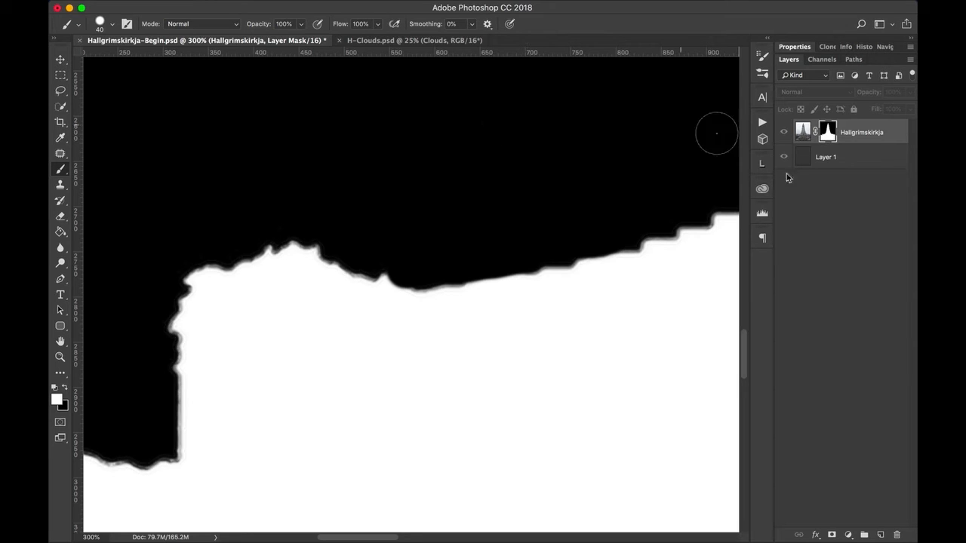
- Return to the image view and mask out the foliage along the top edge of the left wing wall with black strokes
left_click(833, 138, "alt")
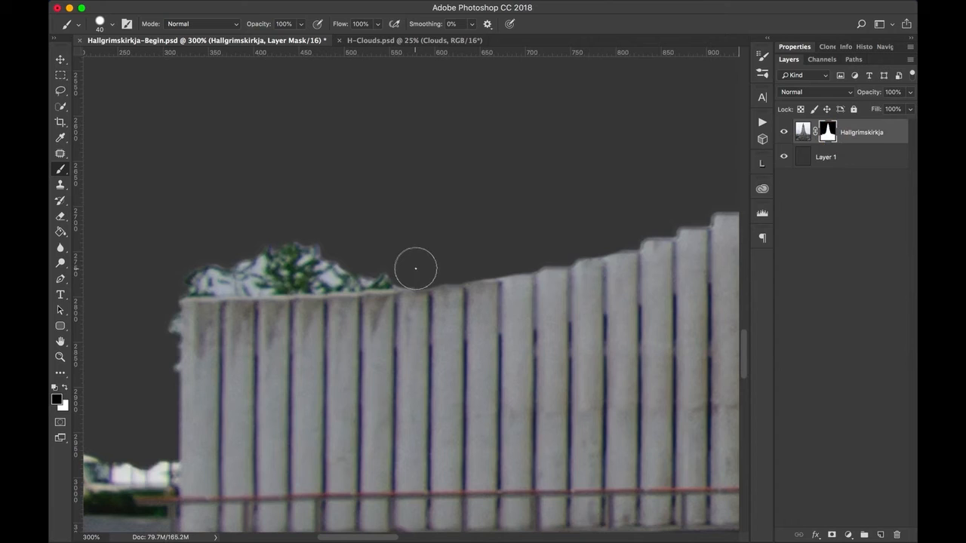
left_click(415, 268)
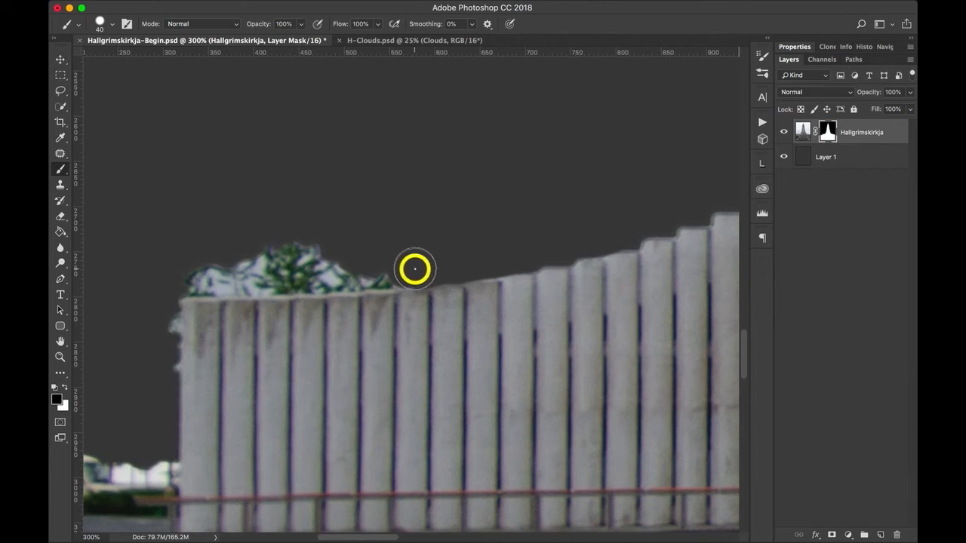
left_click(363, 275)
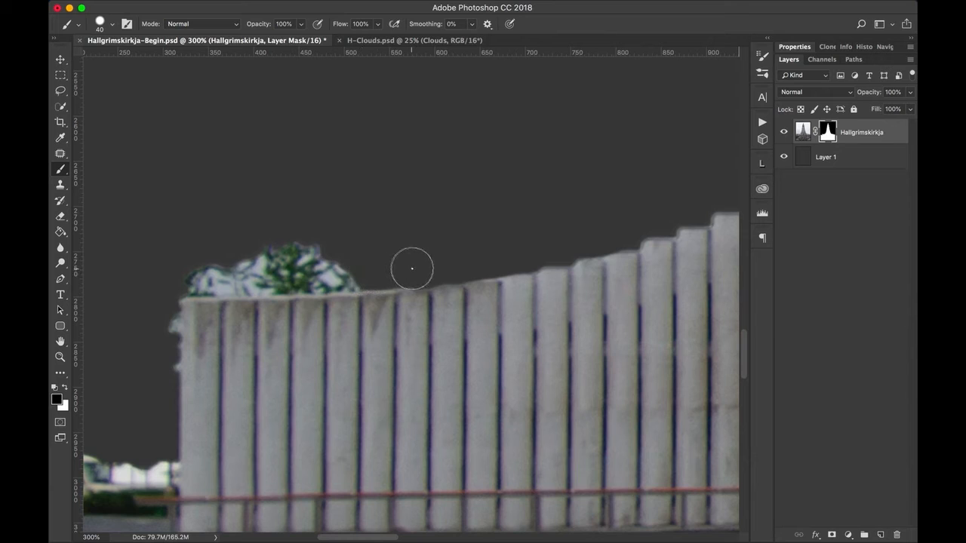
left_click(413, 270)
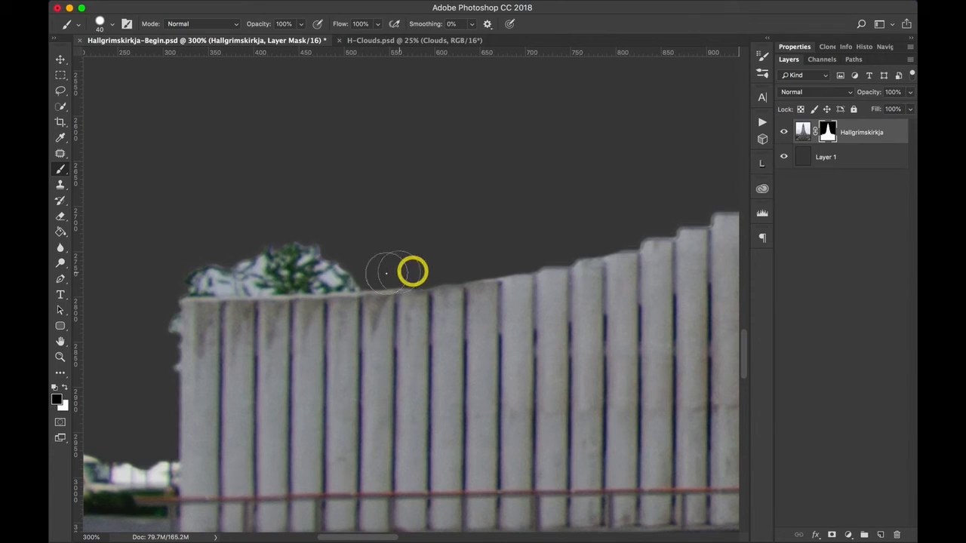
left_click(361, 276)
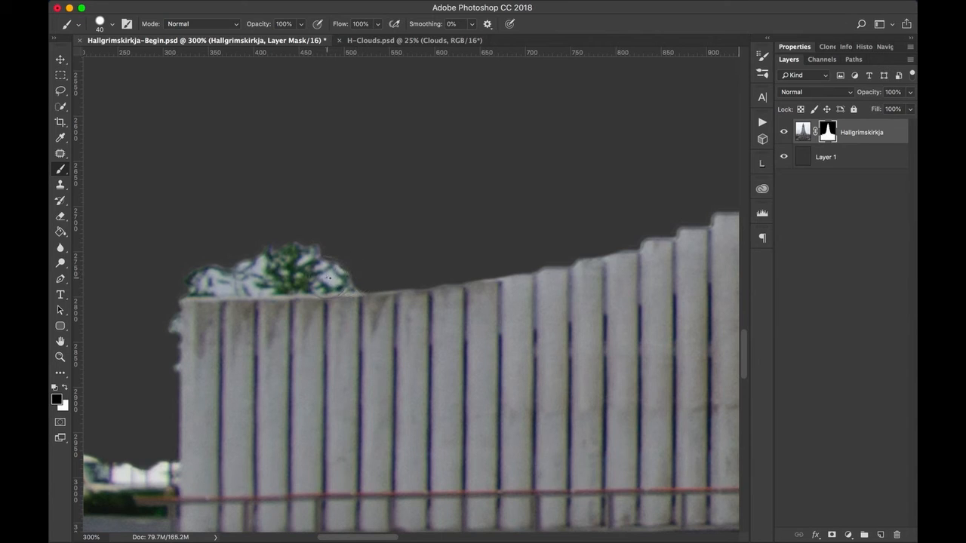
left_click_drag(330, 278, 176, 276)
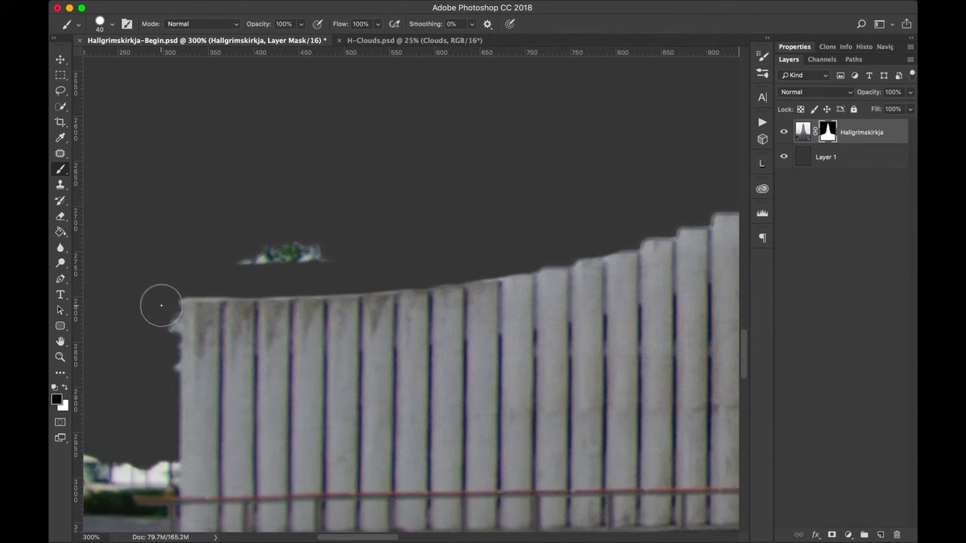
- Paint straight black mask strokes down the outer vertical edge of the left wing wall to hide the leftover foliage fringe
left_click(161, 304)
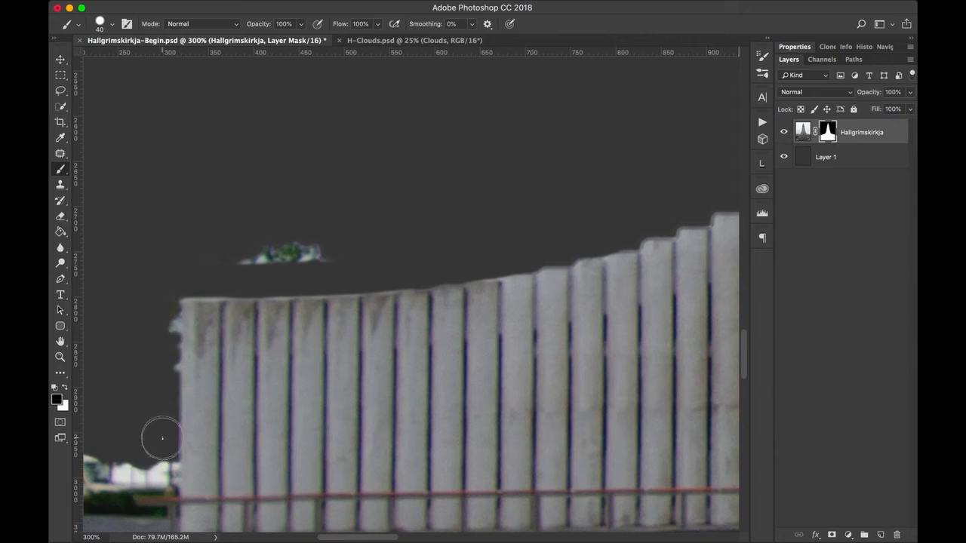
left_click(161, 469, "shift")
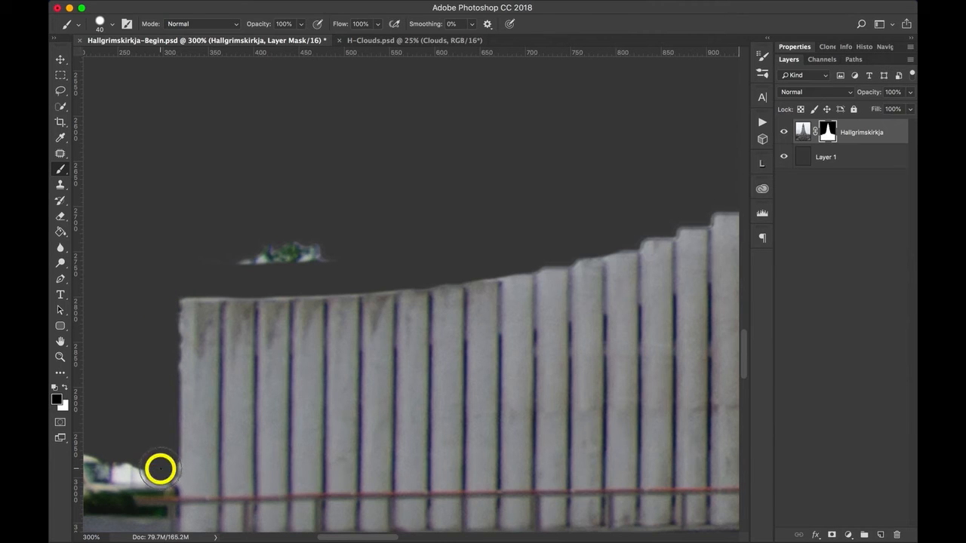
left_click(160, 308)
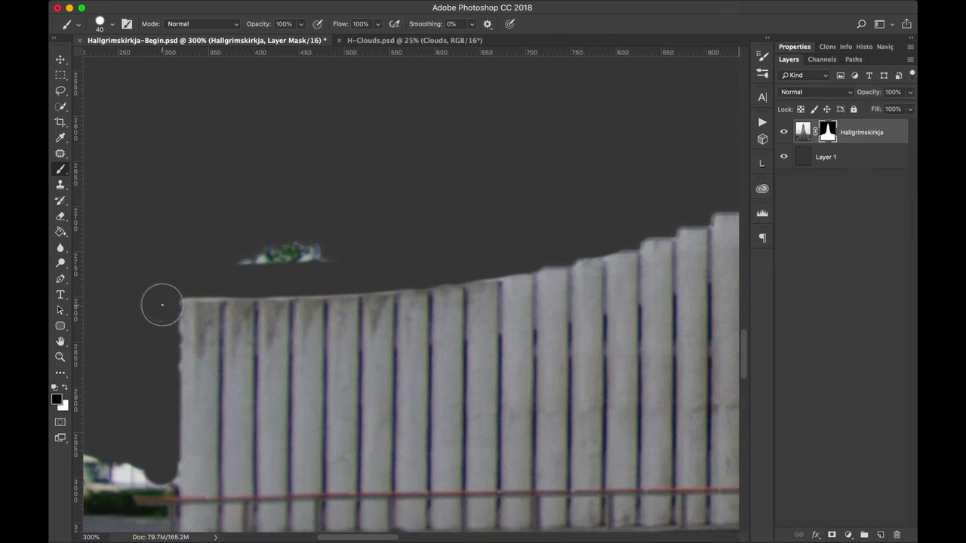
left_click(162, 305)
left_click(162, 391)
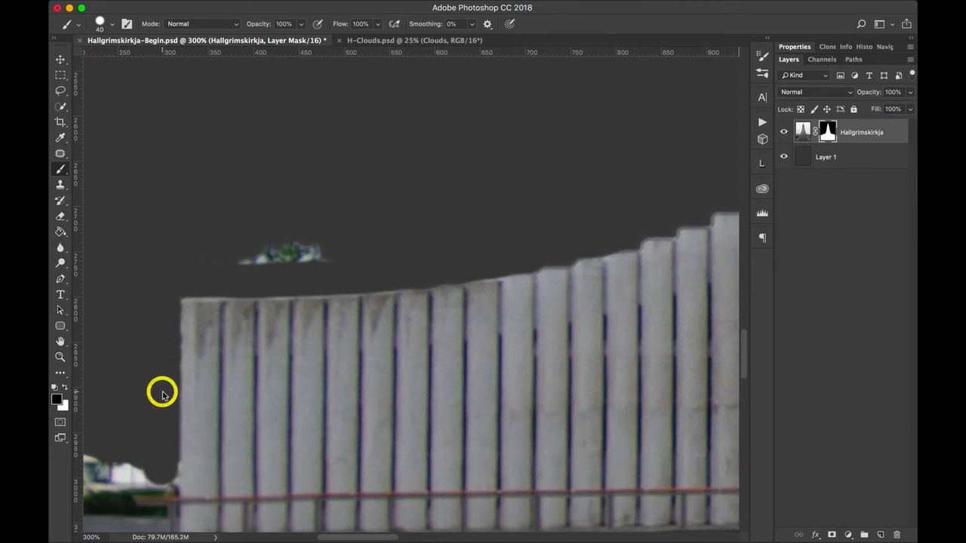
left_click(163, 310)
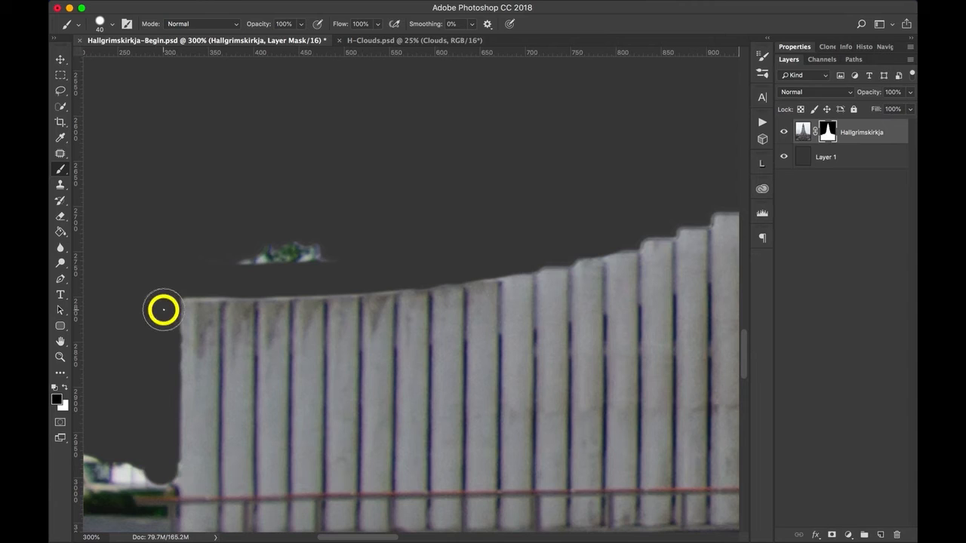
left_click(163, 401)
- Paint black on the mask over the hedge, van and red car beside the left wing wall, down to the pavement edge
mouse_move(234, 262)
left_mouse_down()
mouse_move(342, 250)
mouse_move(314, 240)
mouse_move(430, 54)
left_mouse_up()
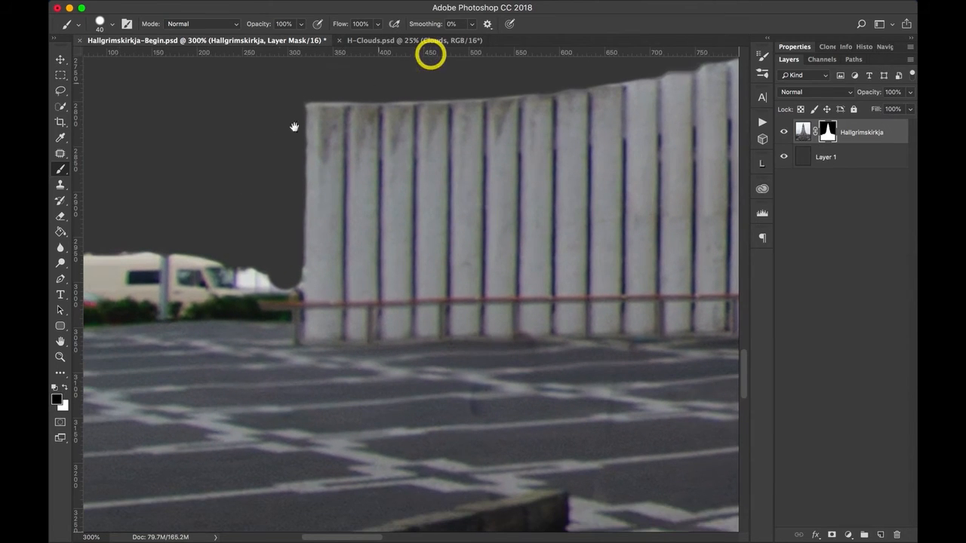
left_click_drag(266, 243, 339, 231)
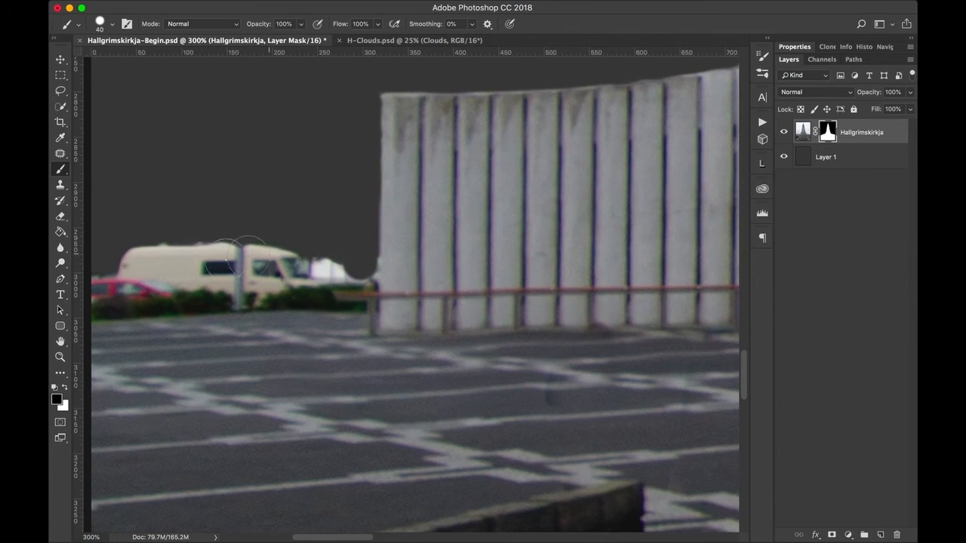
left_click(93, 302)
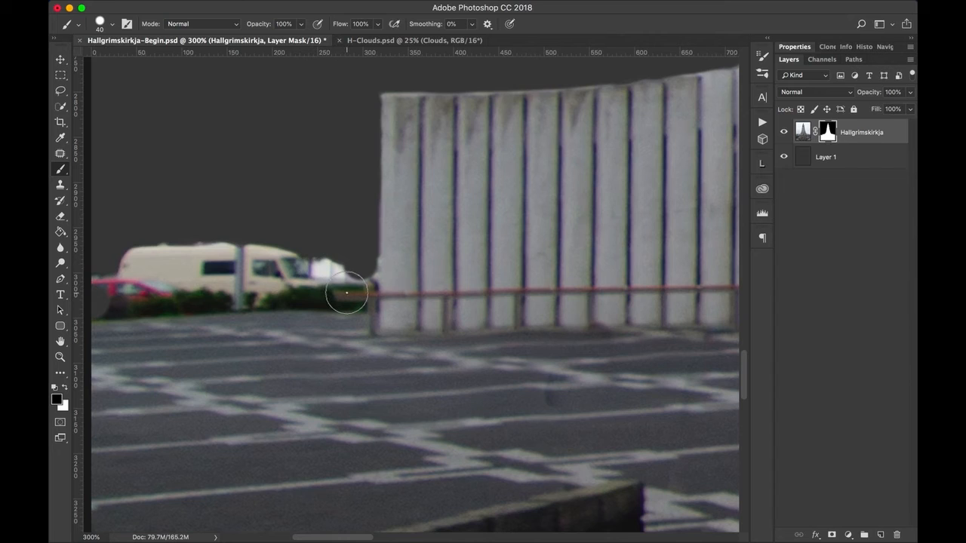
left_click(347, 293, "shift")
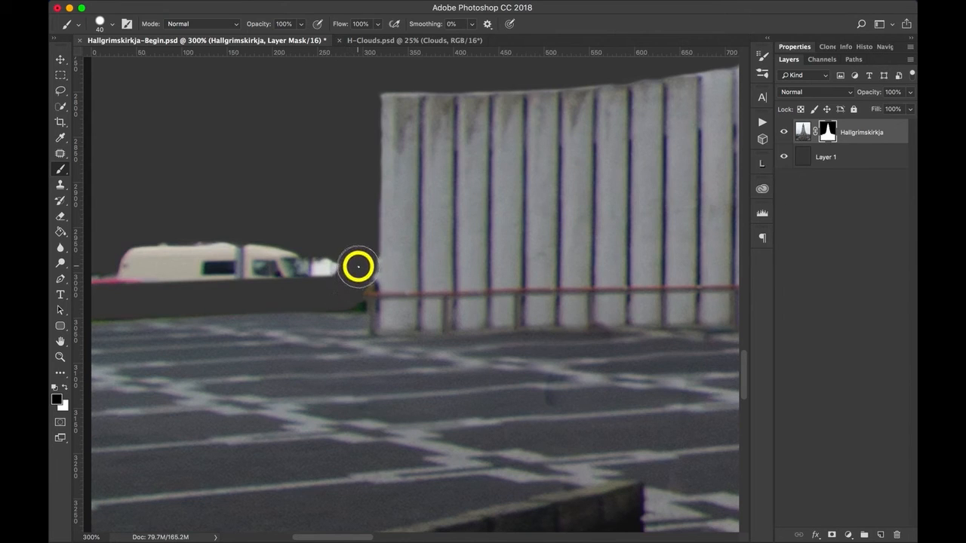
mouse_move(358, 267)
left_mouse_down()
mouse_move(185, 277)
mouse_move(159, 260)
mouse_move(248, 259)
mouse_move(280, 248)
mouse_move(141, 250)
mouse_move(129, 269)
mouse_move(102, 276)
mouse_move(267, 246)
mouse_move(294, 255)
left_mouse_up()
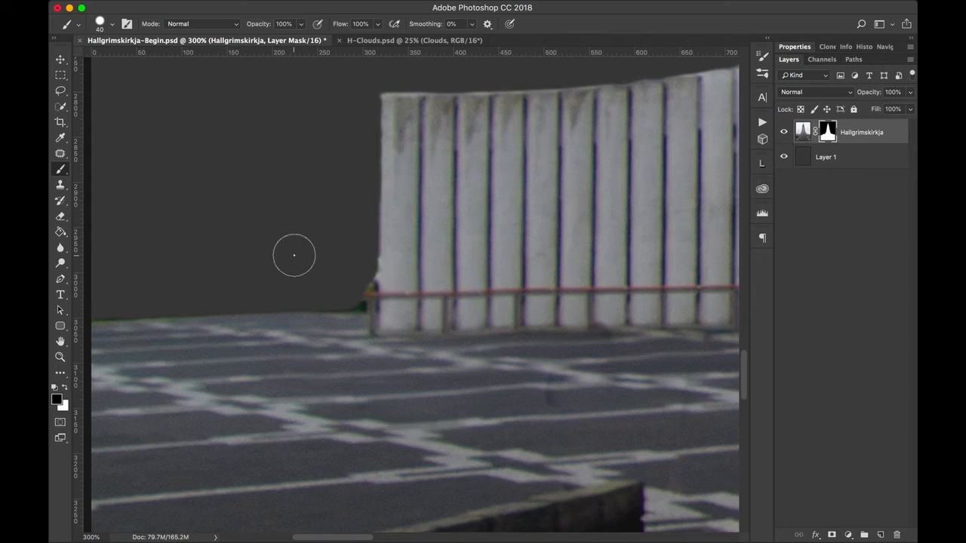
- Reduce the brush to 10 px and mask out the remnants around the left wall's lower corner and the railing end
key("super+equal")
key("super+equal")
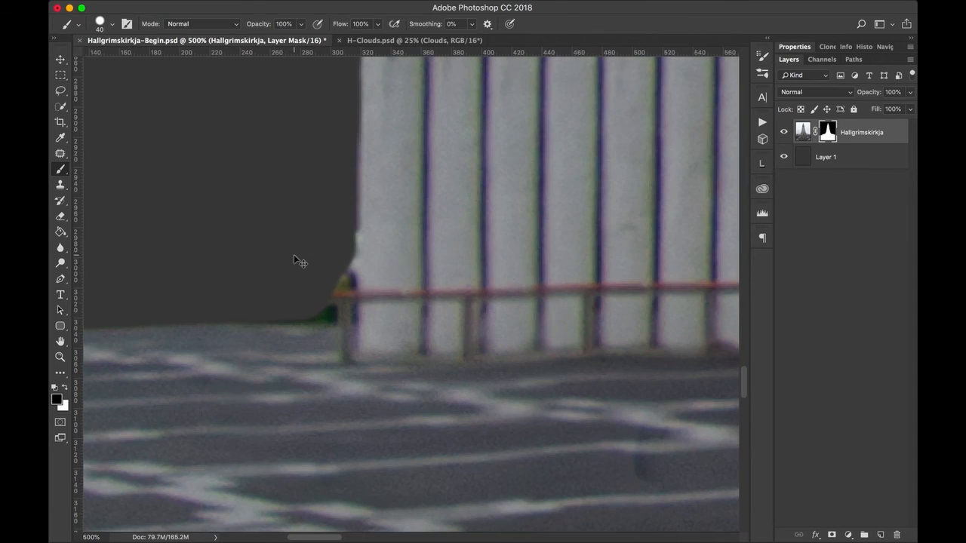
key("bracketleft")
key("bracketleft")
key("bracketleft")
key("bracketleft")
key("bracketleft")
mouse_move(344, 229)
left_mouse_down()
mouse_move(349, 268)
mouse_move(349, 228)
mouse_move(350, 280)
mouse_move(334, 284)
mouse_move(338, 272)
mouse_move(317, 311)
left_mouse_up()
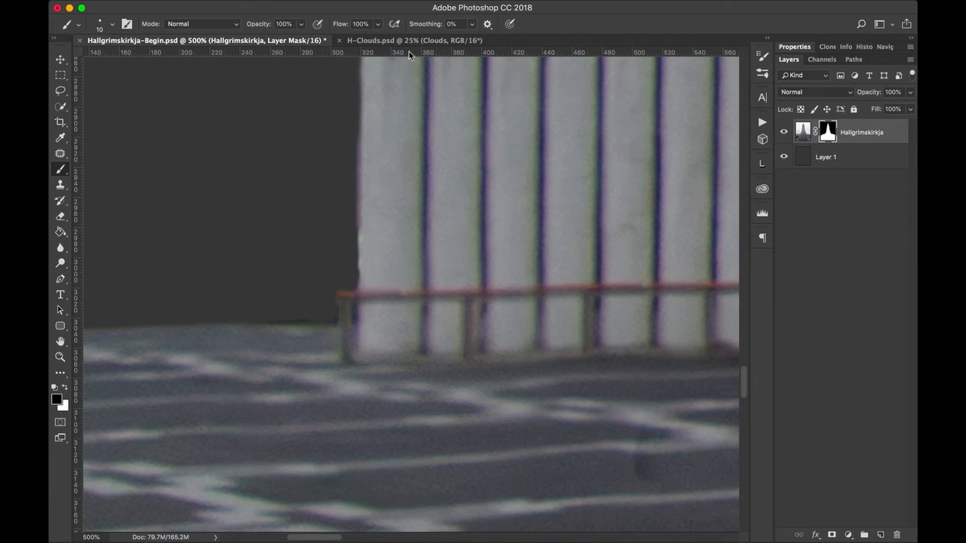
- Paint a straight black mask stroke down the outer edge of the right wing wall, from its top corner to the railing
left_click_drag(475, 163, 369, 312)
left_click_drag(566, 185, 212, 218)
left_click_drag(498, 217, 69, 233)
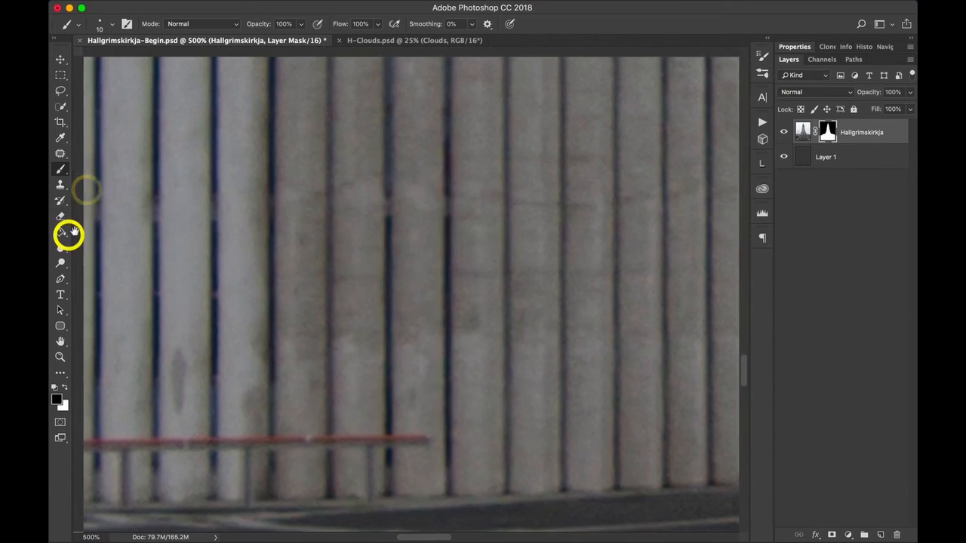
left_click_drag(509, 234, 298, 259)
left_click_drag(565, 233, 103, 259)
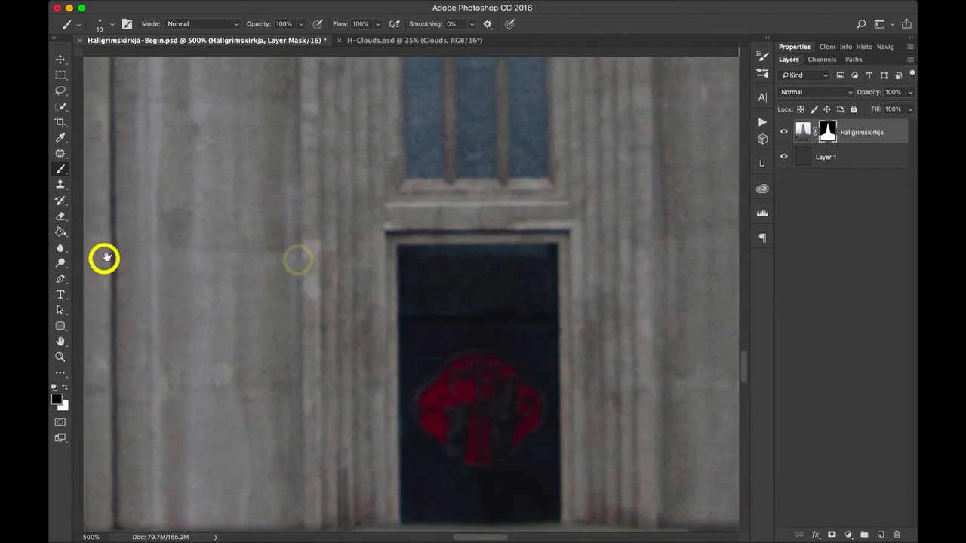
left_click_drag(351, 259, 58, 201)
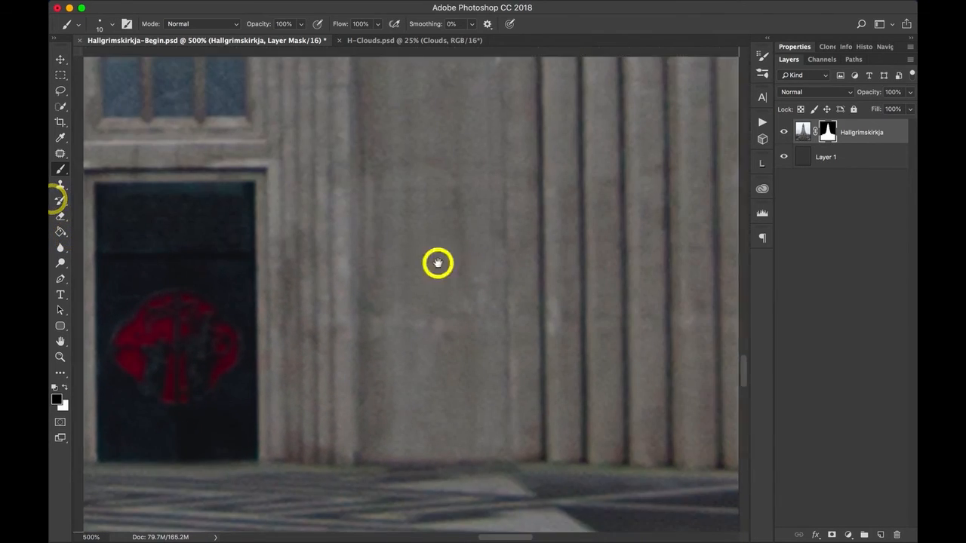
left_click_drag(438, 264, 125, 256)
left_click_drag(518, 261, 123, 261)
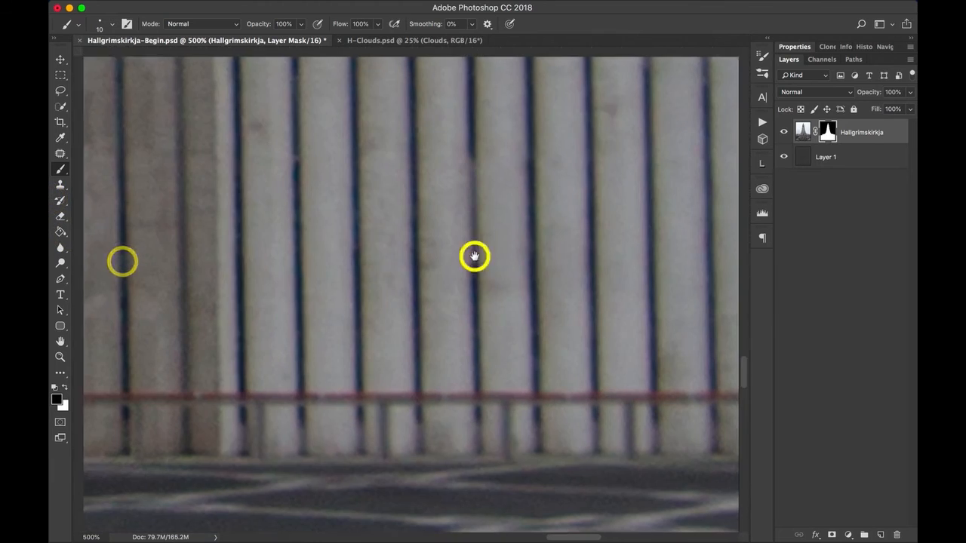
left_click_drag(474, 256, 181, 260)
left_click_drag(623, 273, 178, 270)
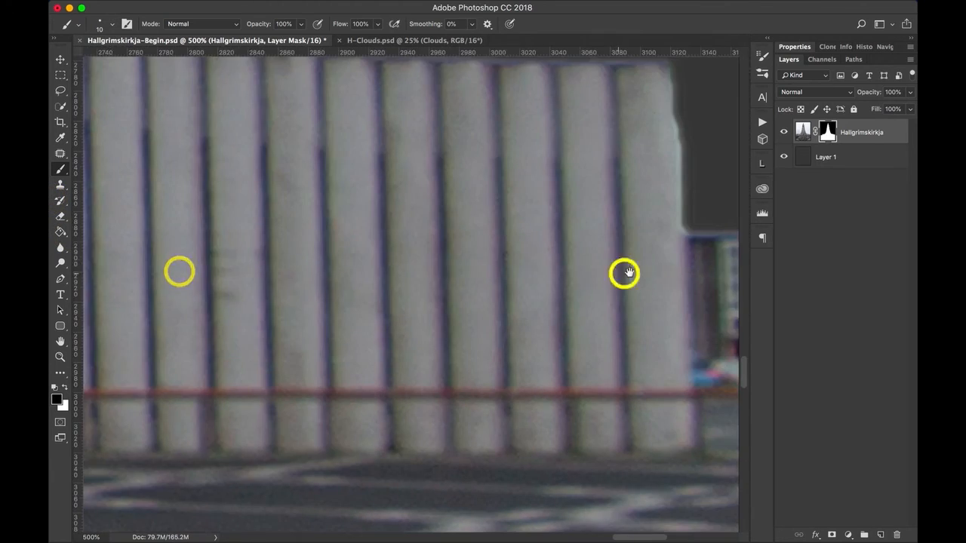
left_click_drag(624, 274, 401, 308)
key("ctrl+r")
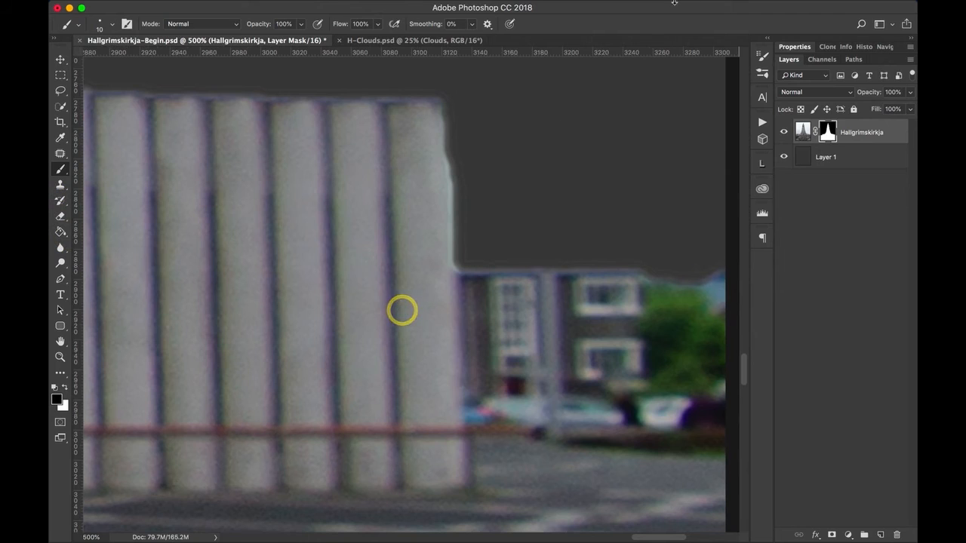
left_click(449, 111)
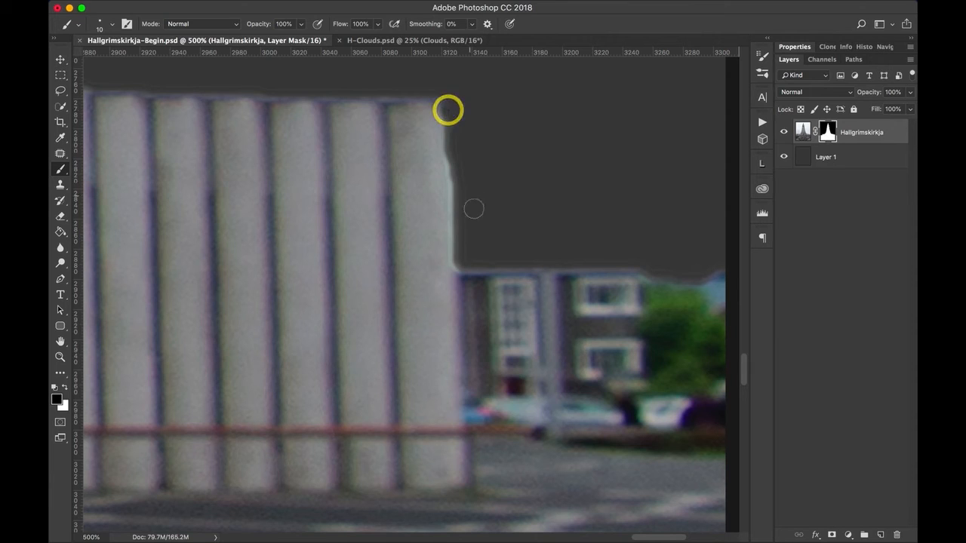
left_click(469, 417, "shift")
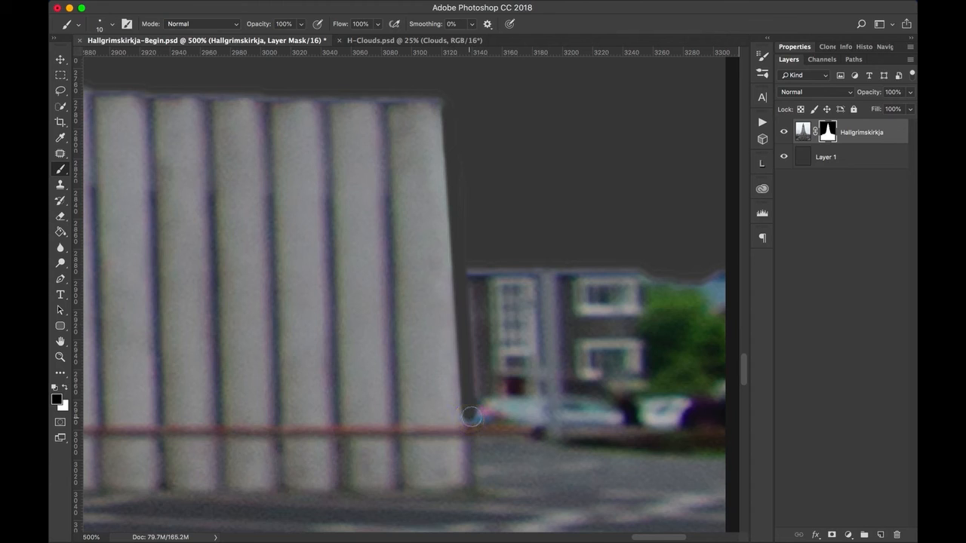
- Paint a straight black mask stroke from the right wall's railing end below the parked cars to the photo's right edge
left_click_drag(533, 367, 437, 297)
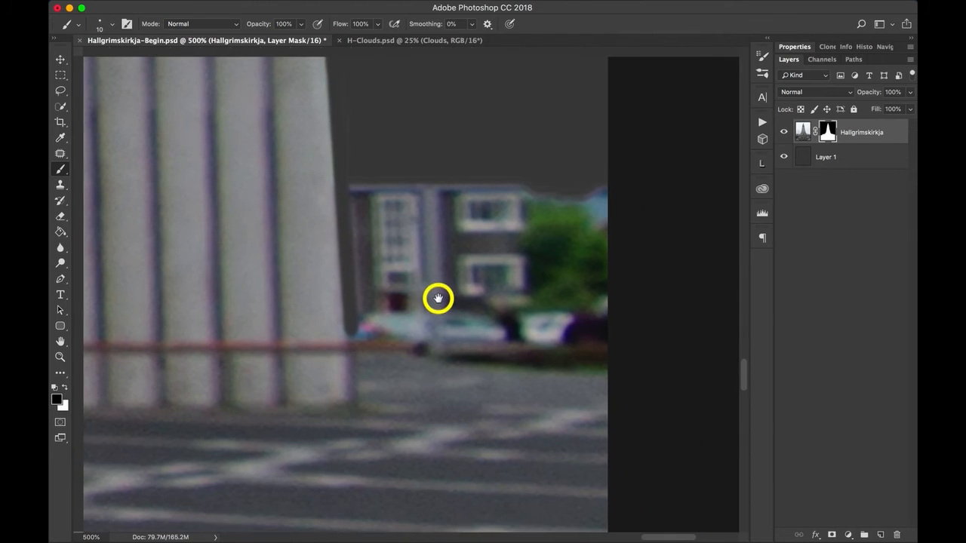
left_click(350, 334)
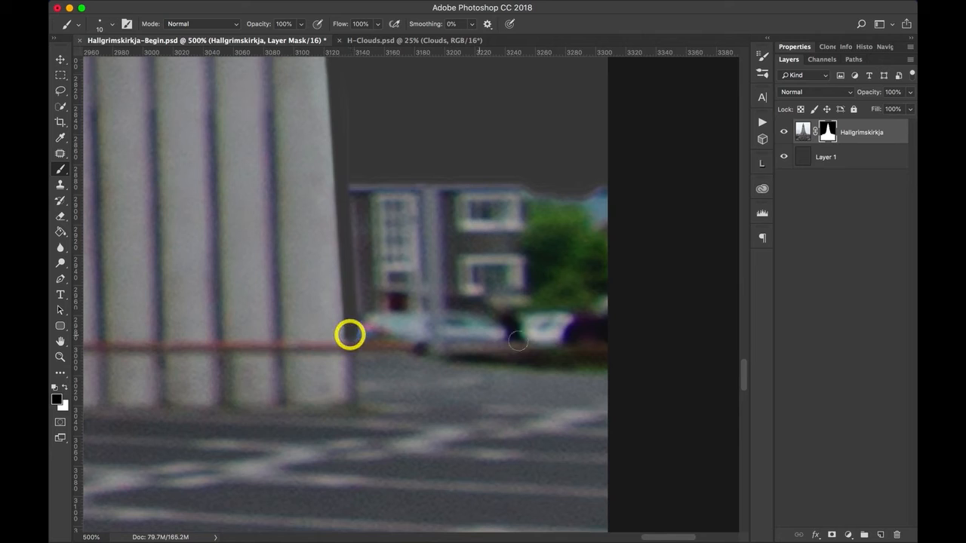
left_click(605, 365, "shift")
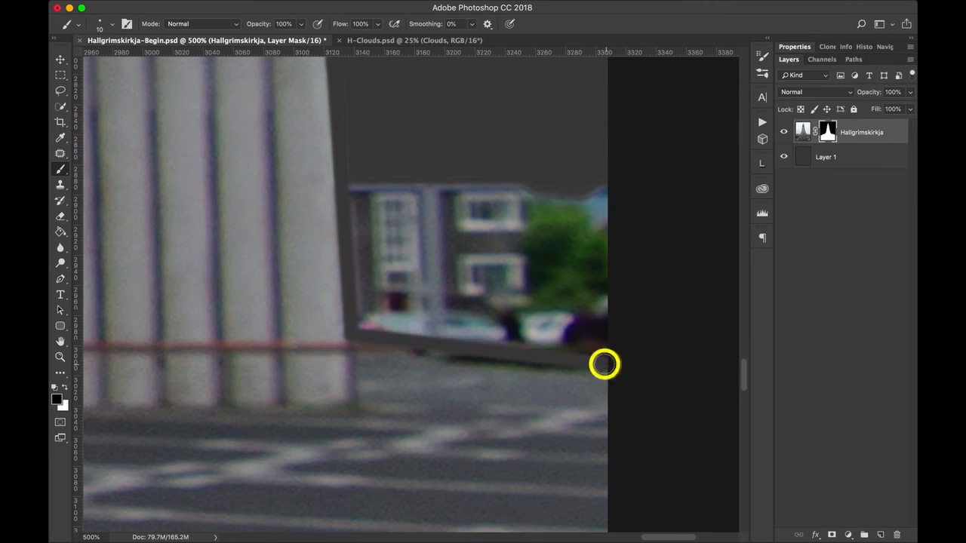
- Mask out the building, tree and parked cars beside the right wing wall, enlarging the brush to 35 px
left_click_drag(604, 364, 385, 339)
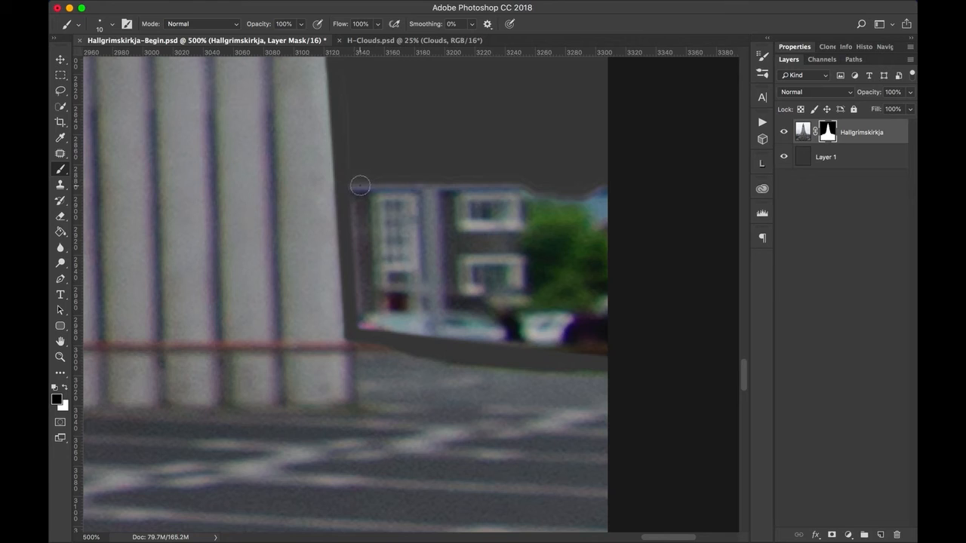
key("bracketright")
mouse_move(358, 188)
left_mouse_down()
mouse_move(366, 323)
mouse_move(359, 216)
mouse_move(368, 181)
mouse_move(384, 326)
mouse_move(611, 339)
mouse_move(545, 330)
mouse_move(617, 348)
mouse_move(605, 333)
mouse_move(546, 333)
mouse_move(604, 344)
mouse_move(593, 319)
mouse_move(425, 314)
mouse_move(411, 301)
mouse_move(405, 175)
mouse_move(547, 196)
mouse_move(639, 195)
mouse_move(601, 263)
mouse_move(616, 321)
mouse_move(456, 277)
mouse_move(430, 215)
mouse_move(439, 204)
mouse_move(578, 224)
mouse_move(565, 255)
mouse_move(477, 295)
mouse_move(443, 288)
mouse_move(546, 235)
mouse_move(558, 260)
mouse_move(554, 224)
left_mouse_up()
key("bracketright")
key("bracketright")
key("bracketright")
key("bracketright")
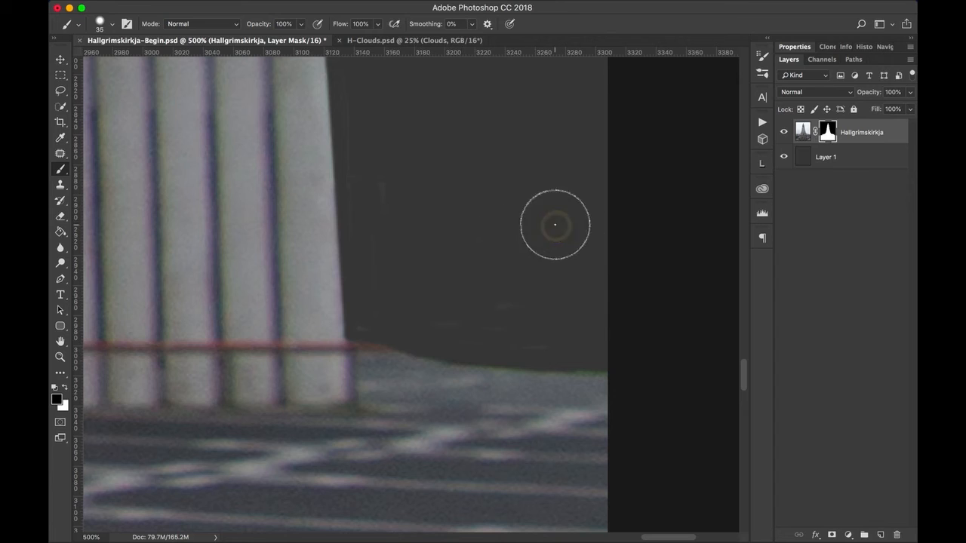
left_click(444, 280)
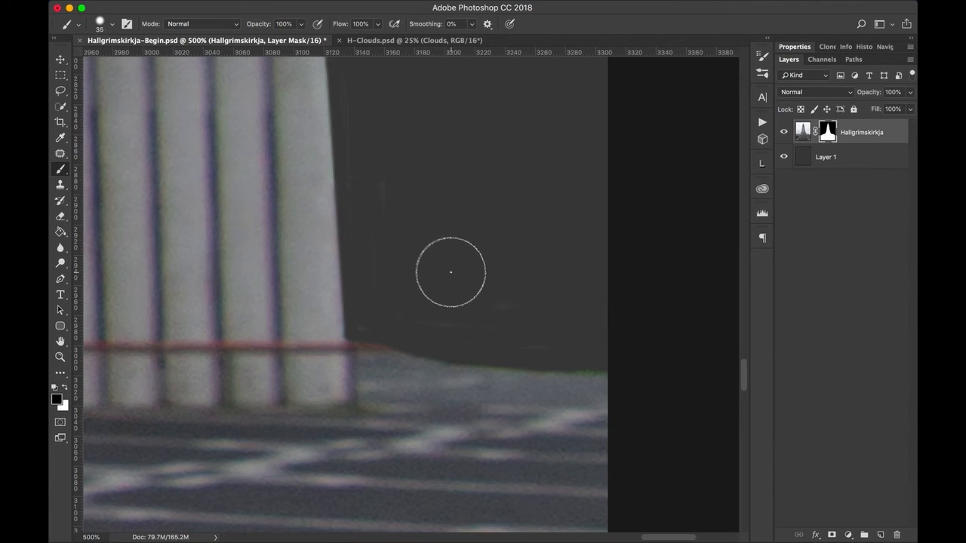
- Lower the Hallgrimskirkja layer mask's density to 65% to reveal the hidden cross above the spire tip
key("super+0")
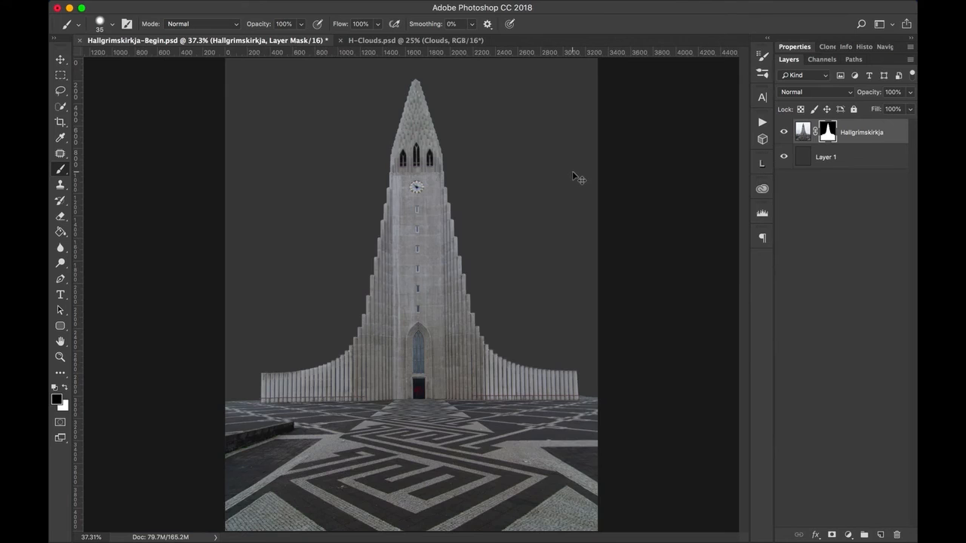
key("super+1")
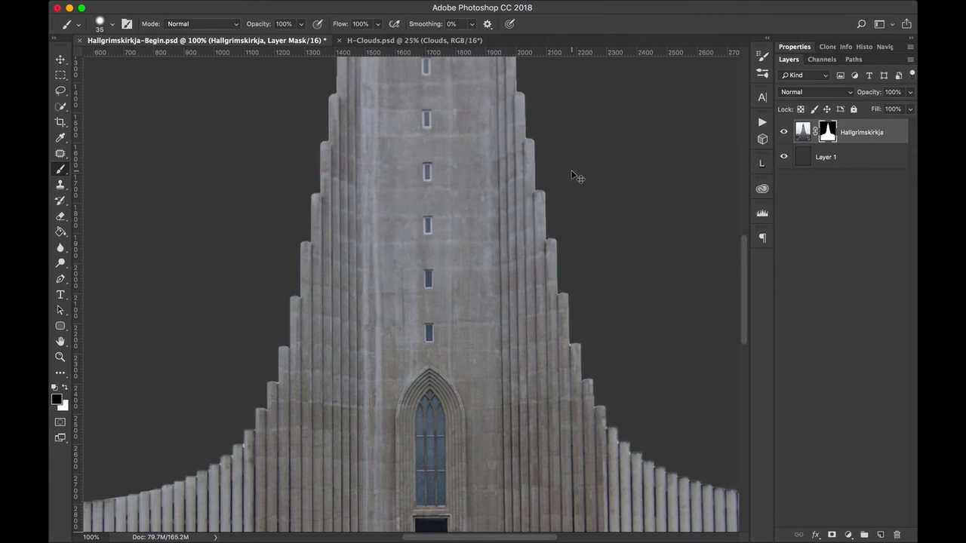
key("super+plus")
key("super+plus")
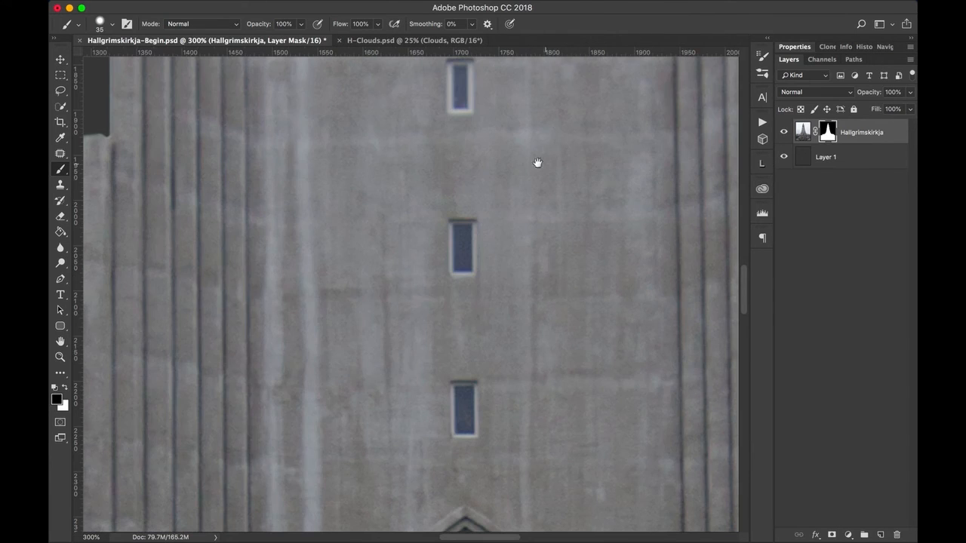
left_click_drag(527, 169, 472, 392)
left_click_drag(459, 185, 459, 387)
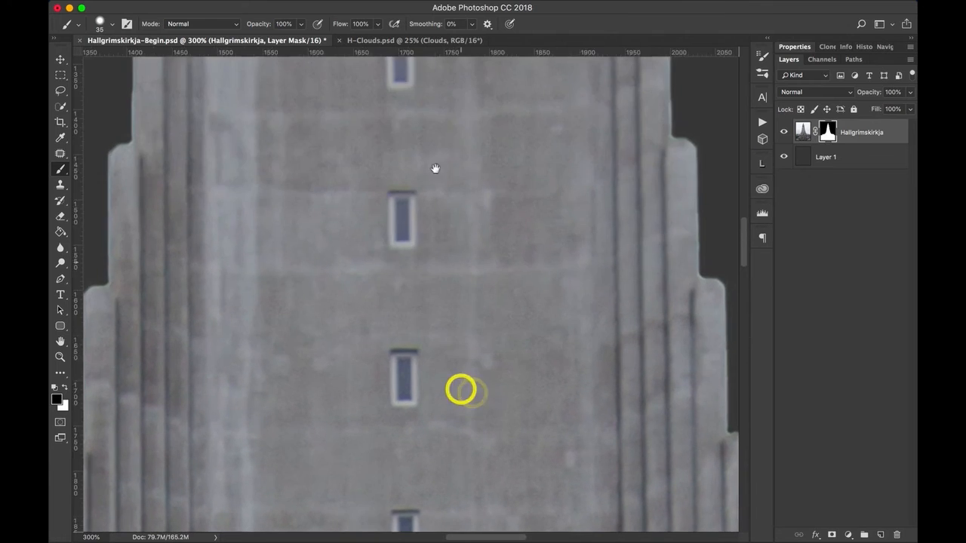
left_click_drag(460, 167, 438, 394)
left_click_drag(437, 219, 445, 427)
left_click_drag(438, 188, 430, 400)
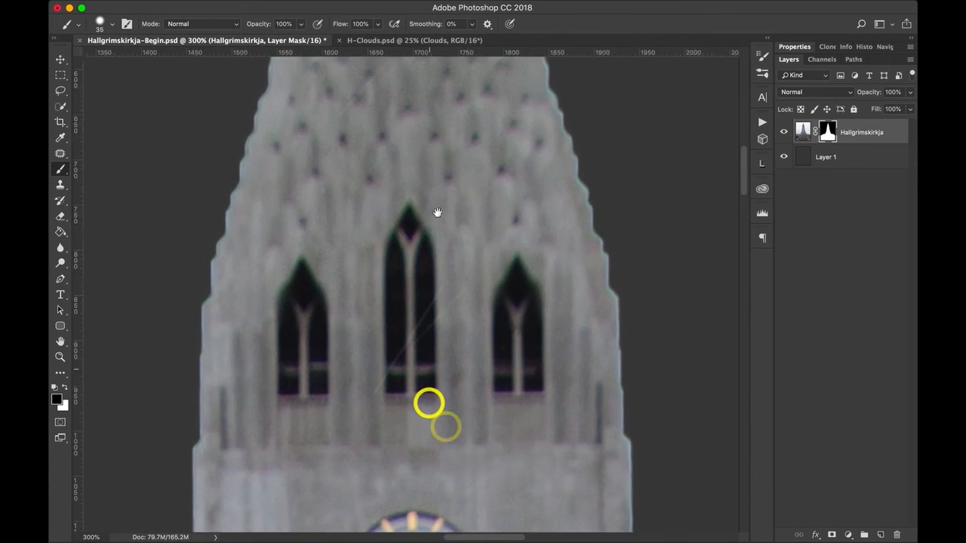
left_click_drag(438, 212, 435, 379)
key("super+r")
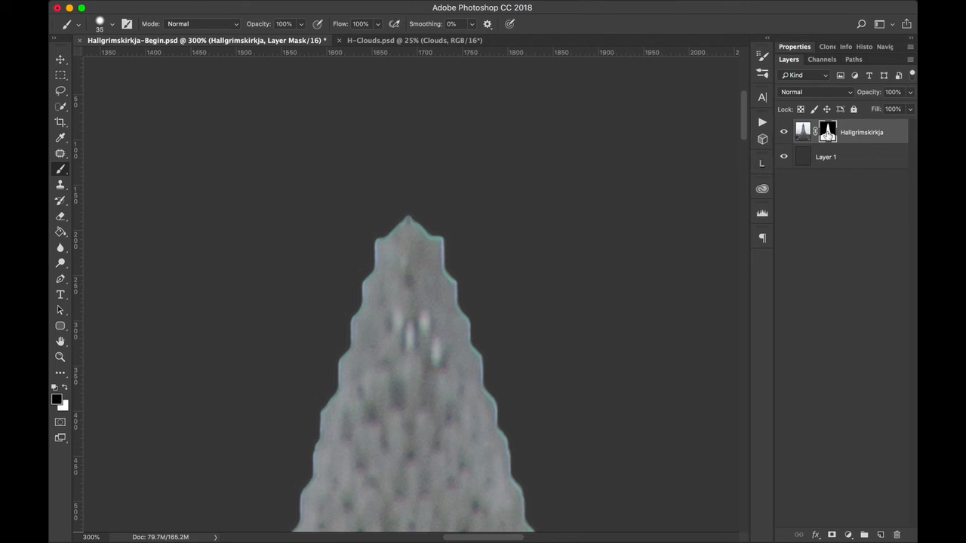
left_click(827, 133)
left_click(794, 48)
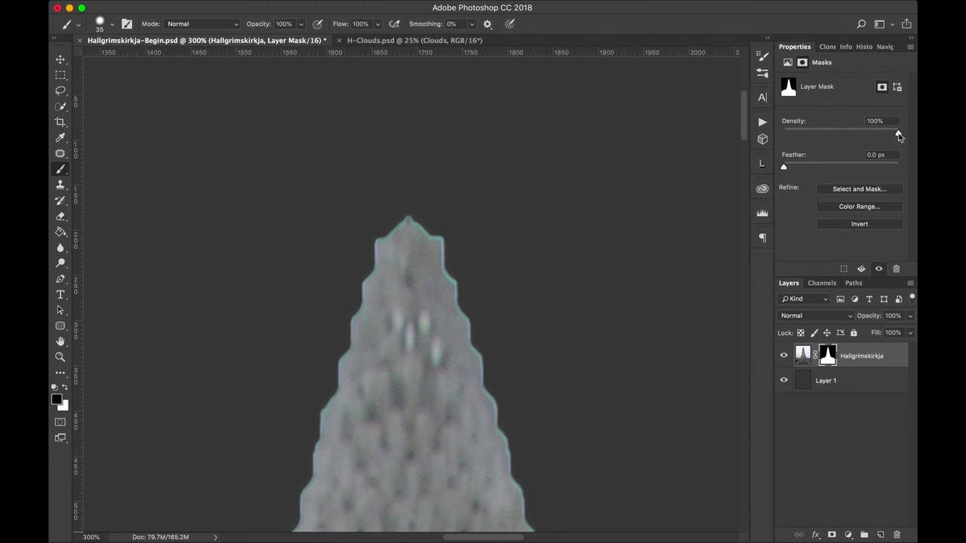
left_click_drag(897, 133, 858, 137)
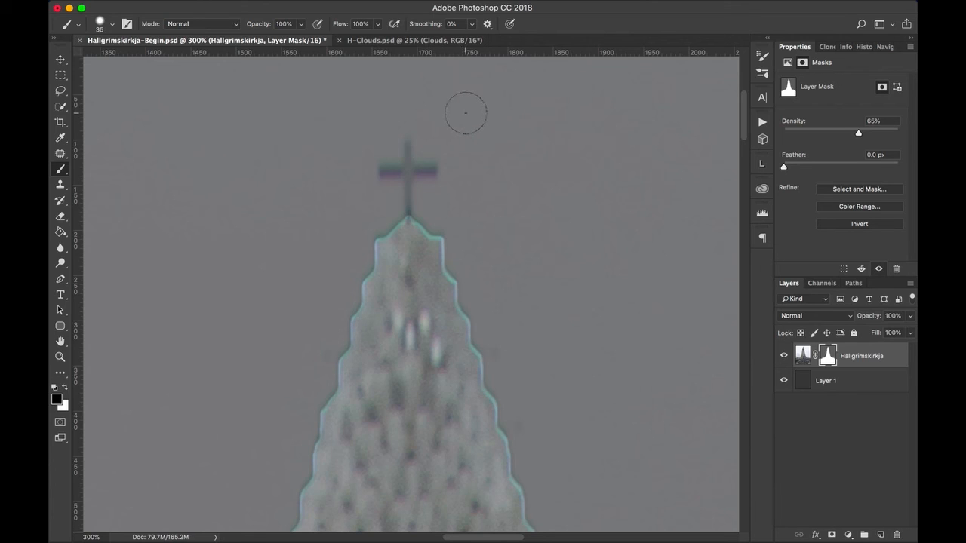
- Paint a straight white mask stroke down the cross's upright to the spire tip with a 9 px brush
key("p")
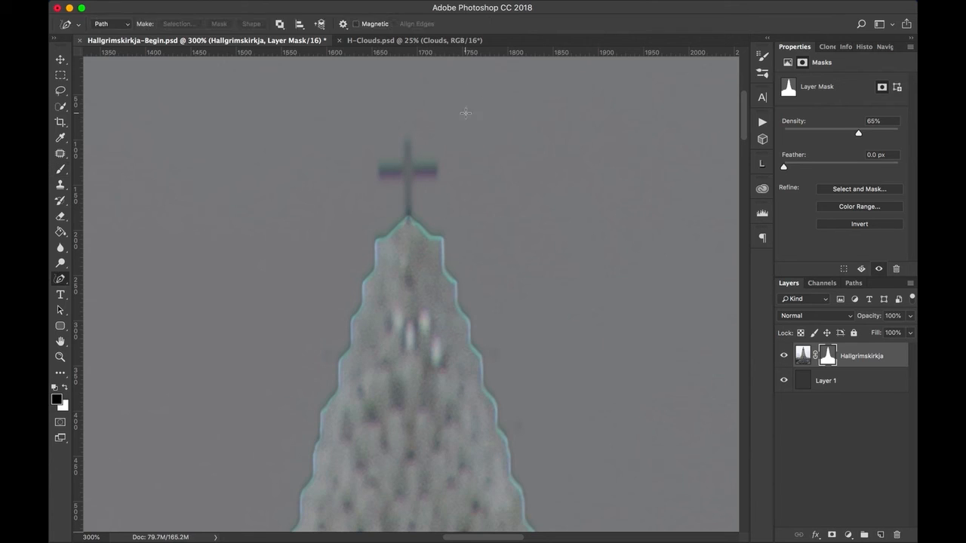
key("b")
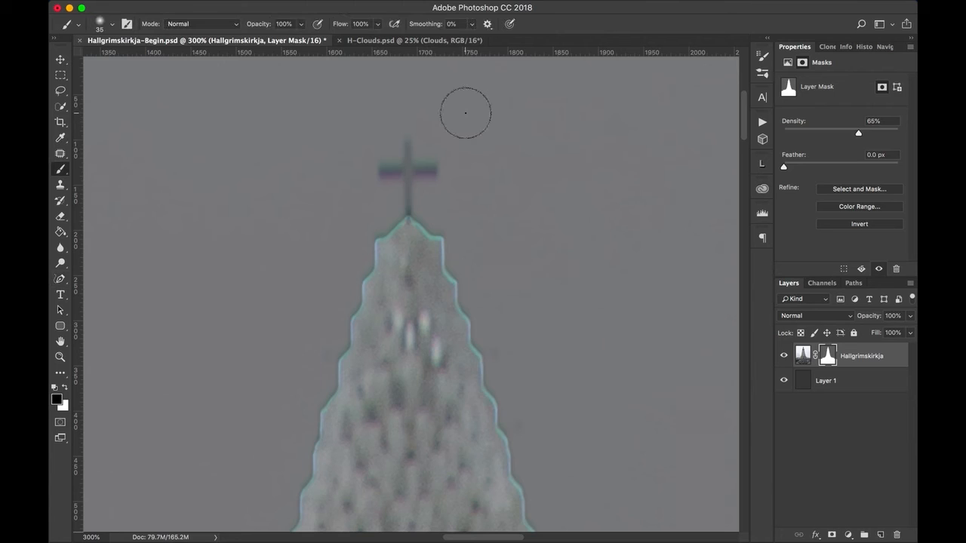
key("bracketleft")
key("bracketleft")
left_click_drag(406, 146, 408, 159)
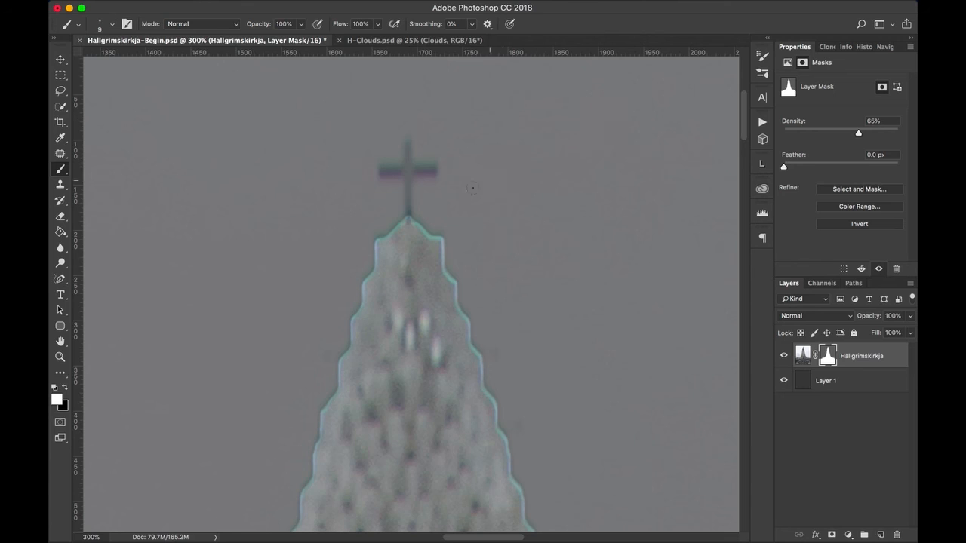
left_click(407, 147)
left_click(407, 213, "shift")
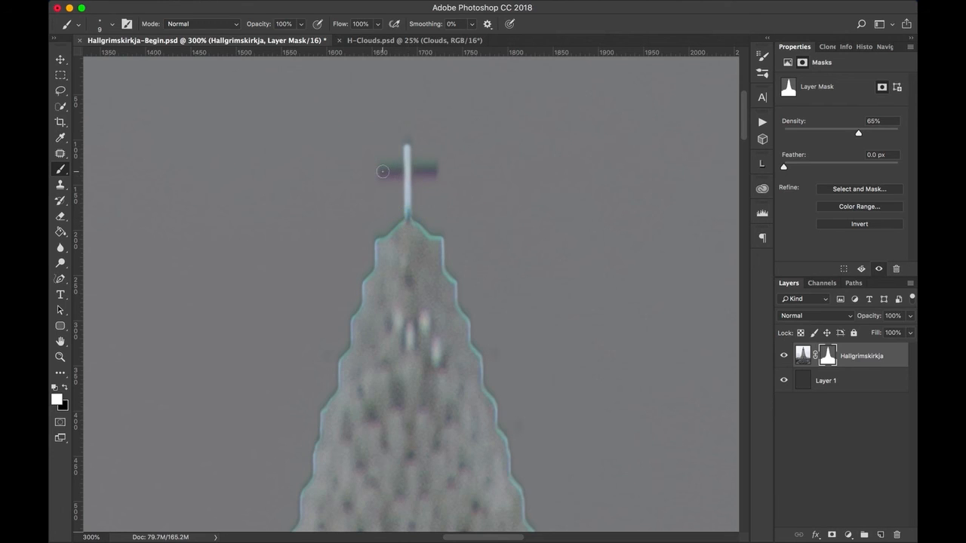
- Paint a straight white mask stroke along the crossbar with a 10 px brush and restore the mask density to 100%
key("bracketright")
left_click(382, 172)
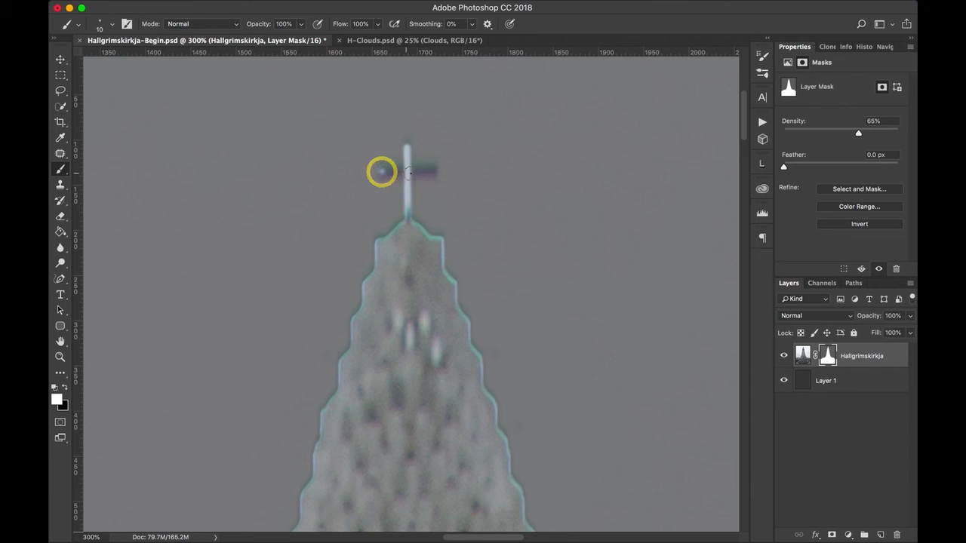
left_click(428, 172, "shift")
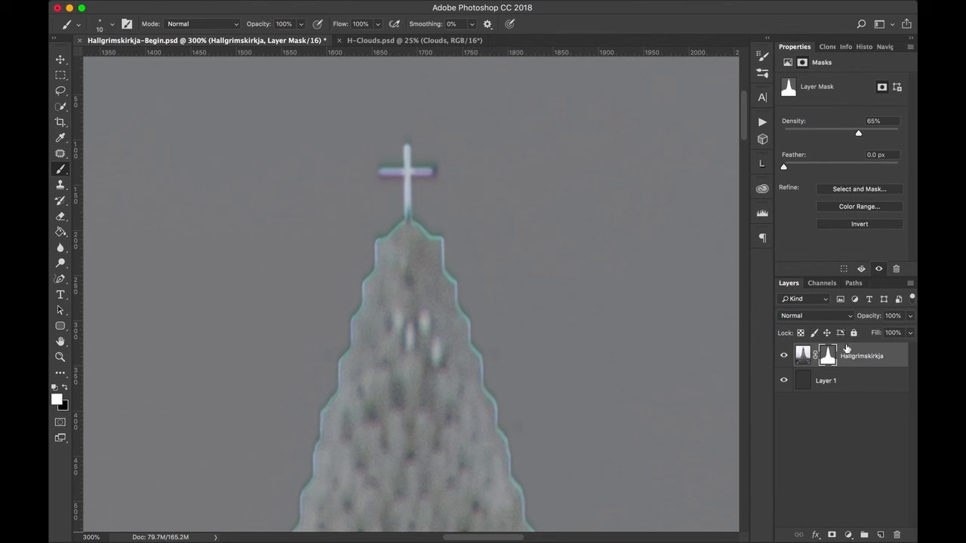
left_click_drag(858, 135, 908, 130)
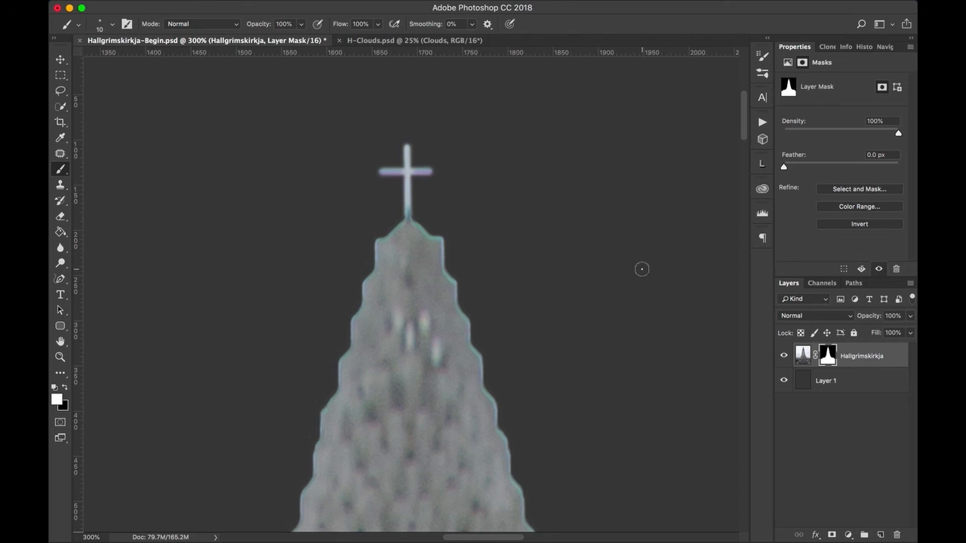
- Open the Hallgrimskirkja layer mask in Select and Mask
key("super+minus")
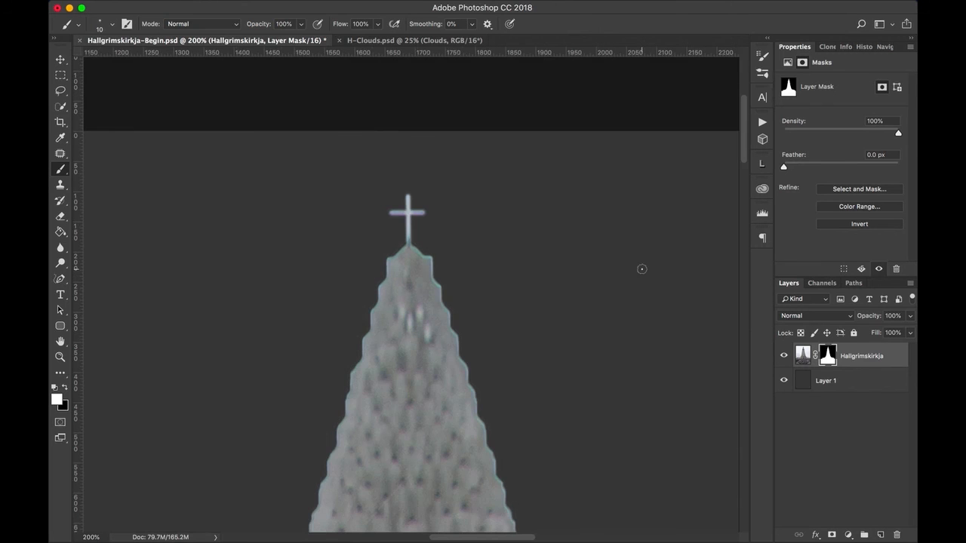
left_click_drag(626, 386, 655, 198)
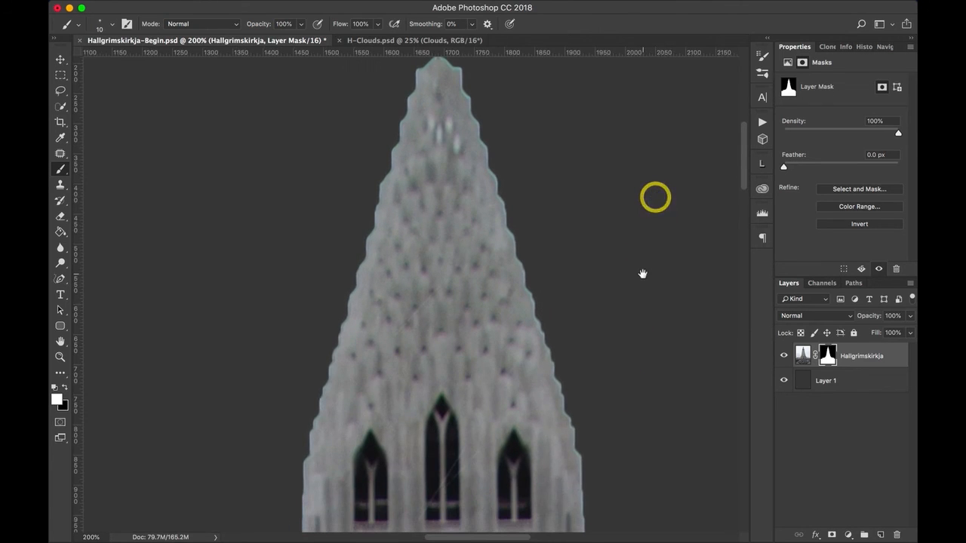
left_click_drag(642, 273, 639, 332)
key("super+r")
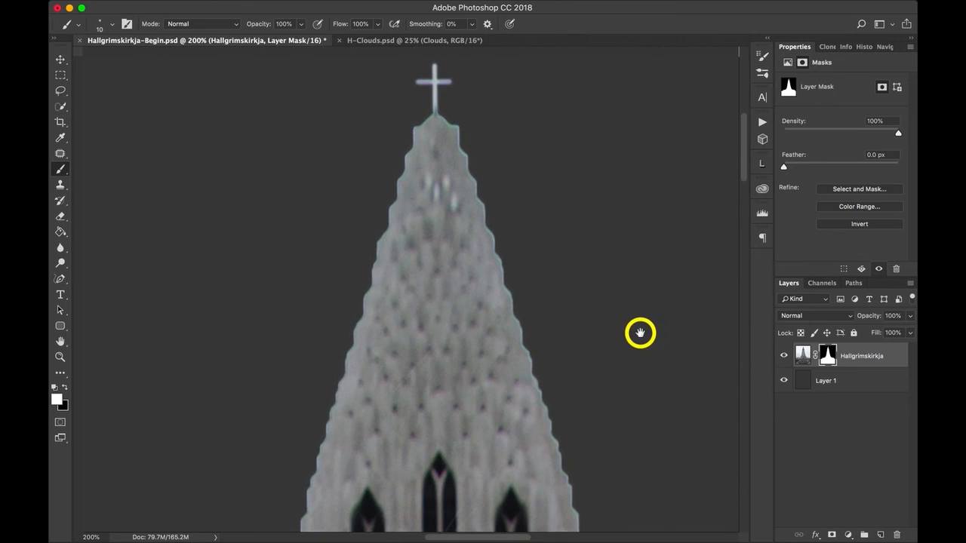
key("super+r")
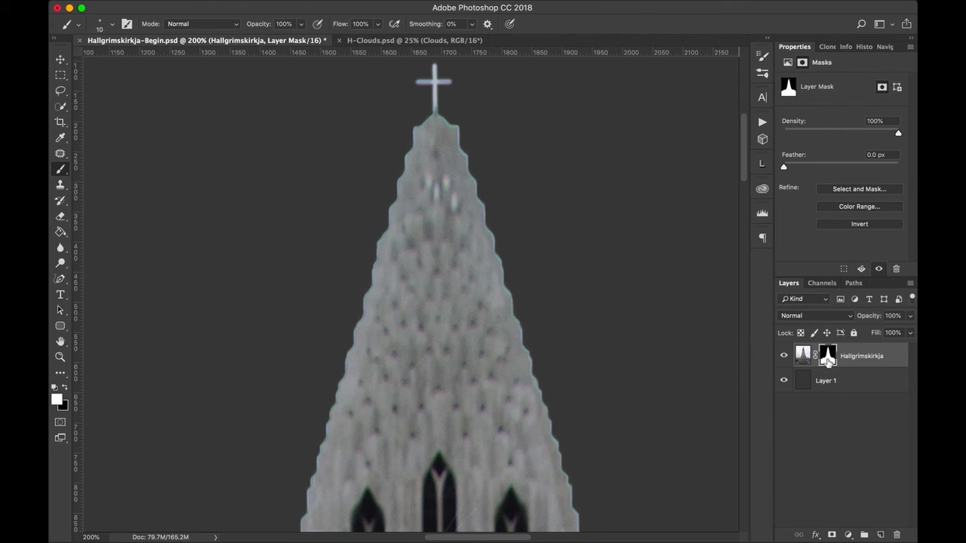
left_click(827, 357)
right_click(826, 359)
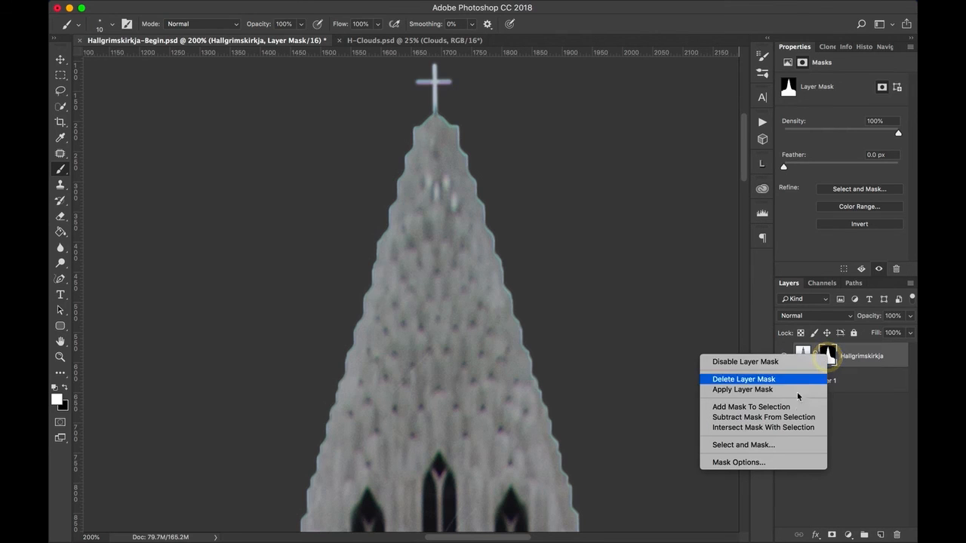
left_click(796, 445)
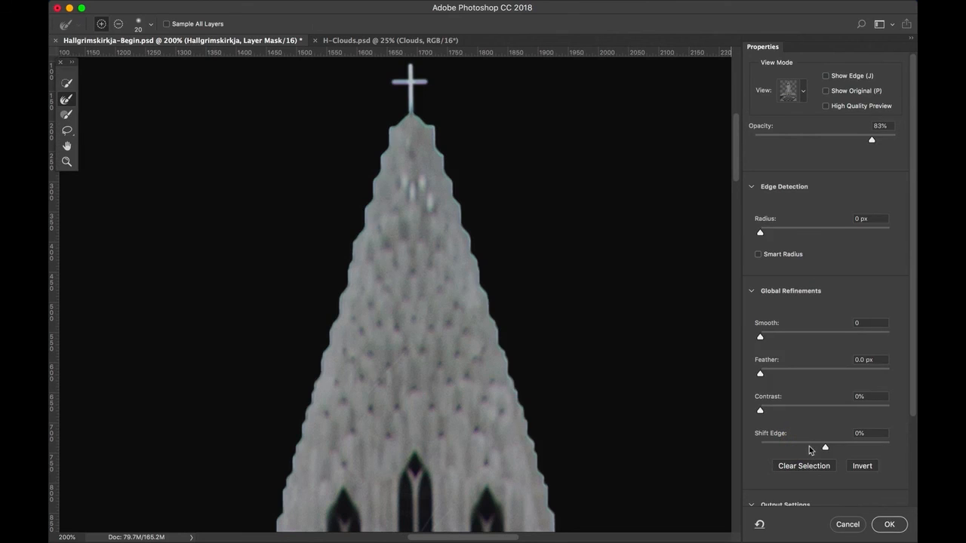
- Set the edge detection radius to 3 px and apply the refinement to the layer mask
key("l")
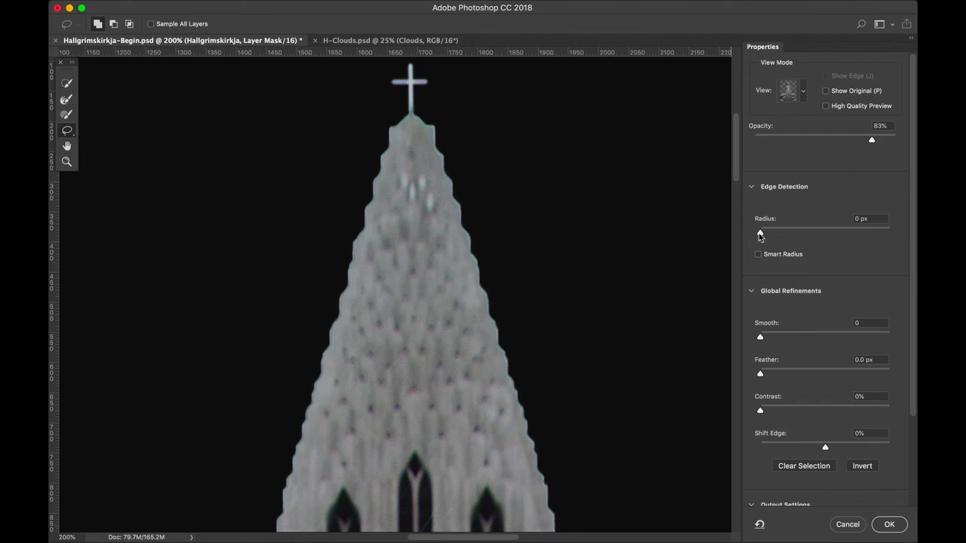
left_click_drag(759, 235, 784, 236)
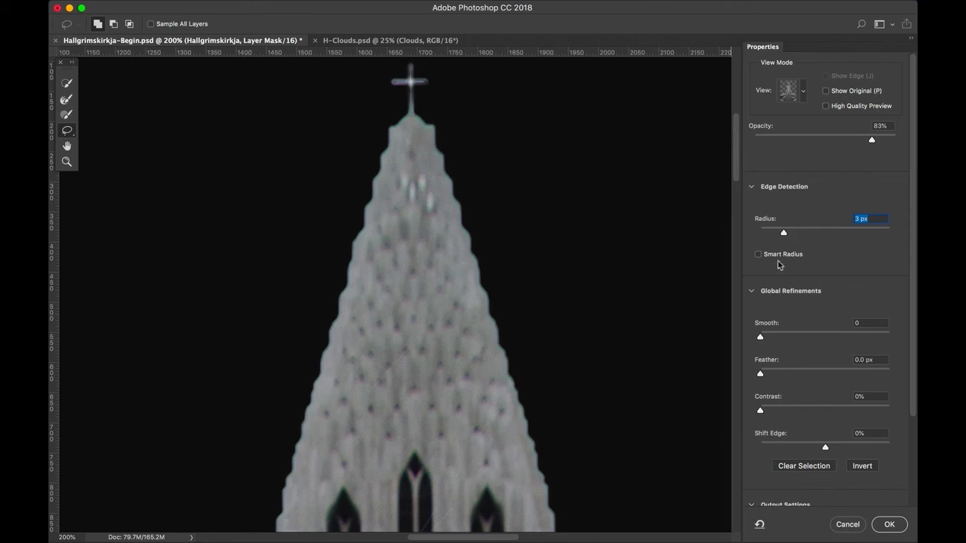
left_click_drag(735, 168, 735, 377)
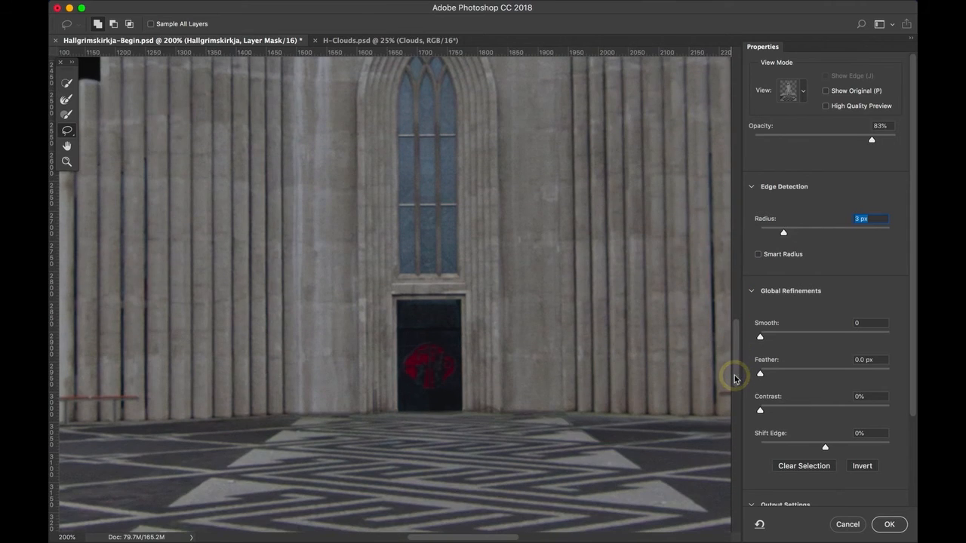
key("super+equal")
key("super+equal")
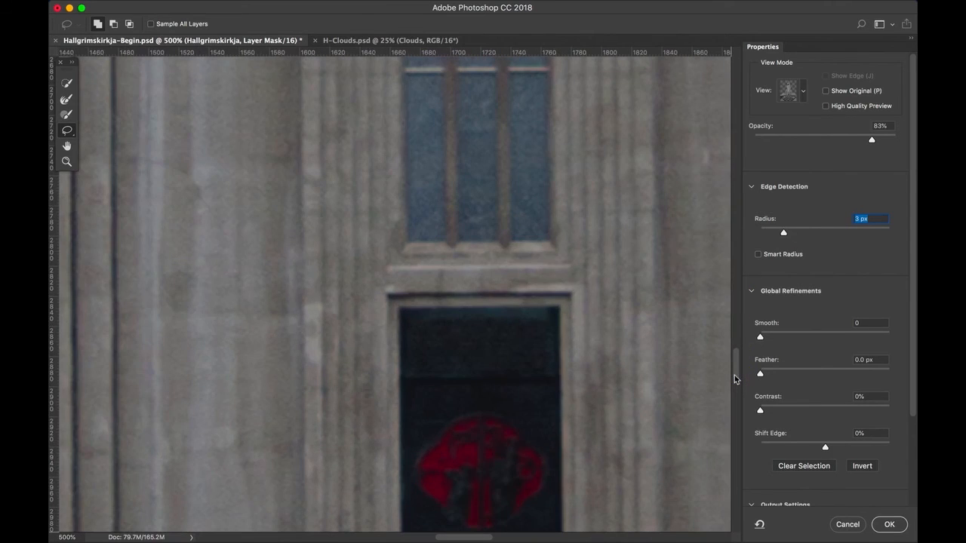
key("super+0")
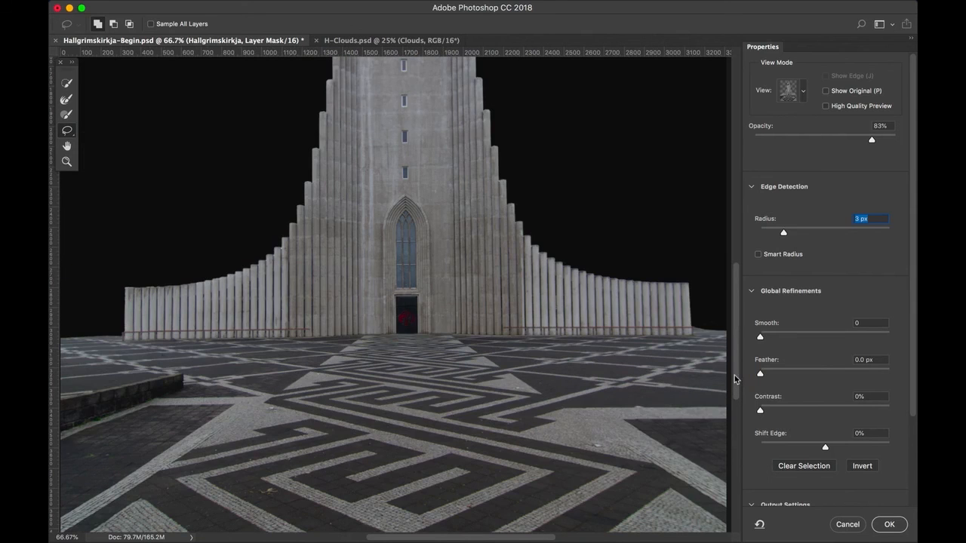
left_click(891, 524)
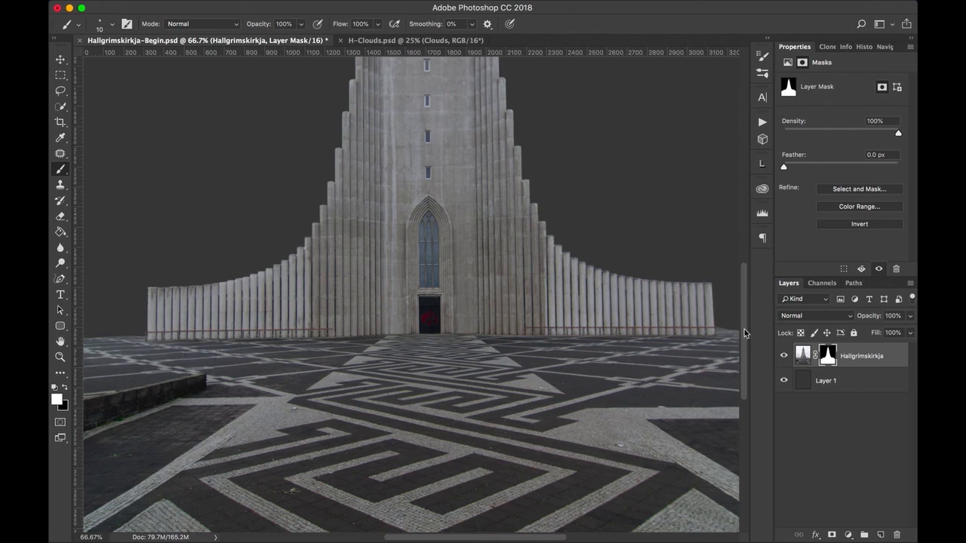
- Examine the whole Hallgrimskirkja layer mask in black and white and return to the normal image view
left_click_drag(743, 330, 742, 300)
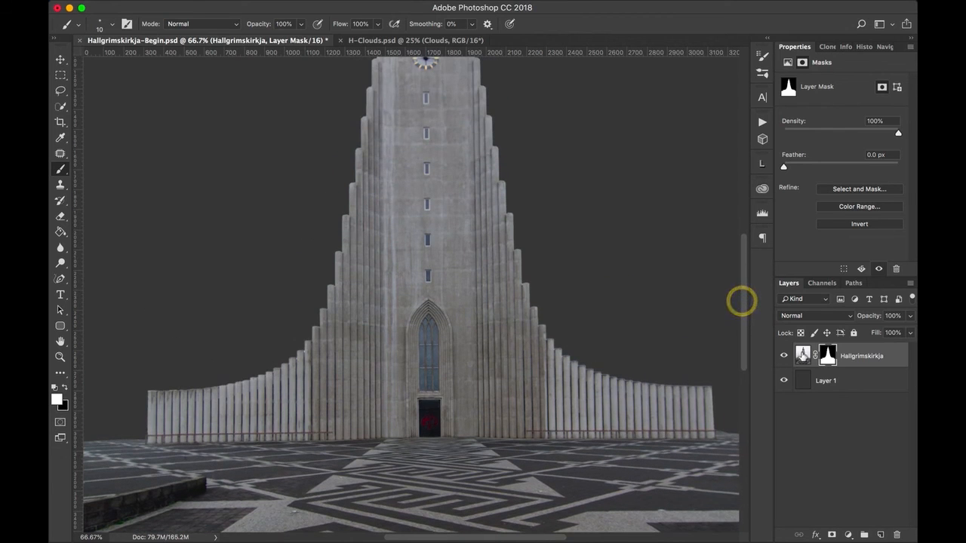
key("super+0")
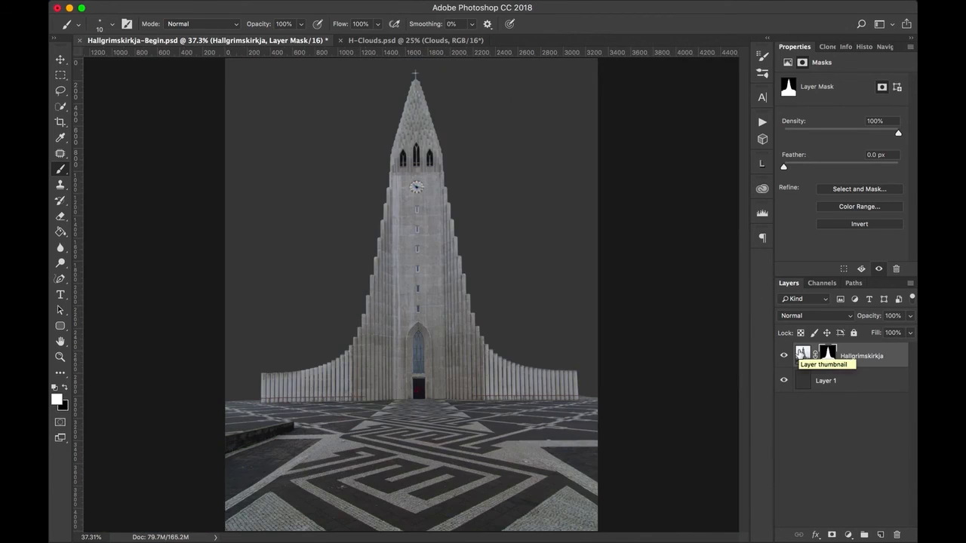
left_click(829, 354, "alt")
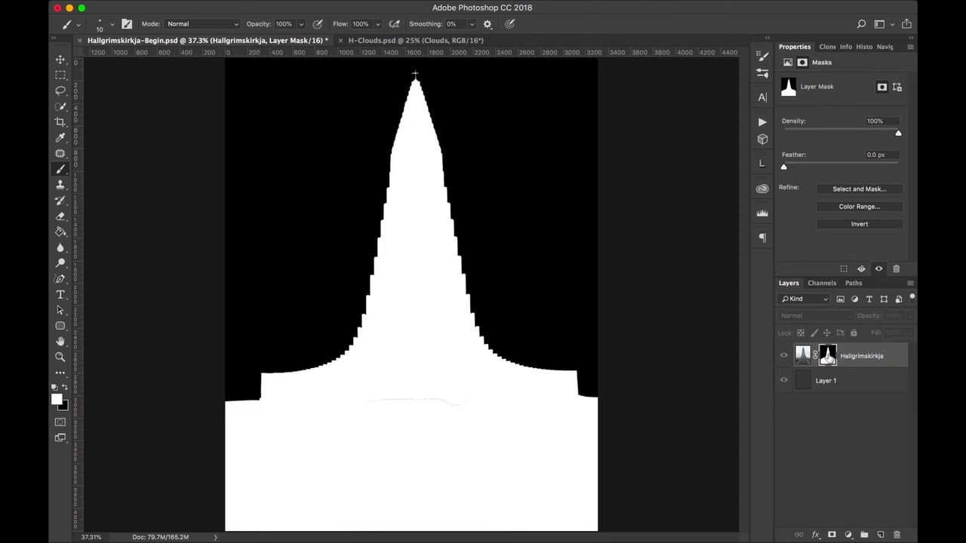
left_click(829, 357, "alt")
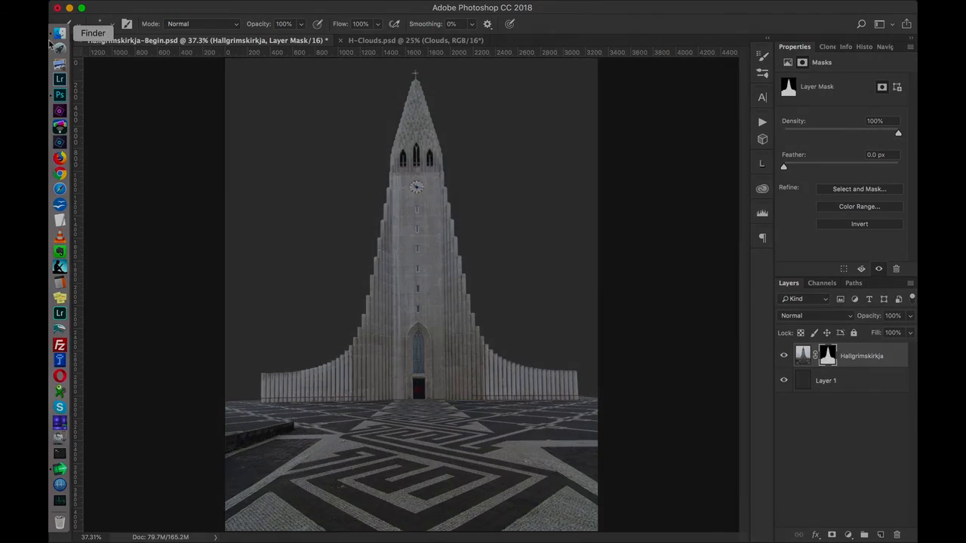